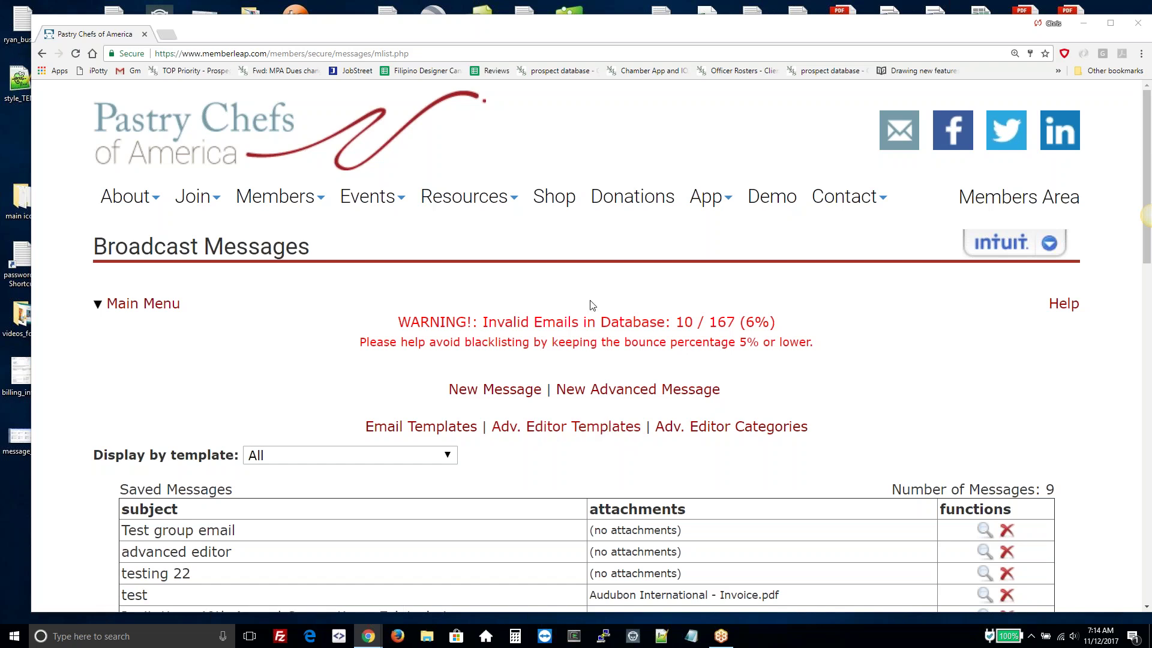
- Maximize the browser window so the Broadcast Messages list fills the screen
left_click(1118, 26)
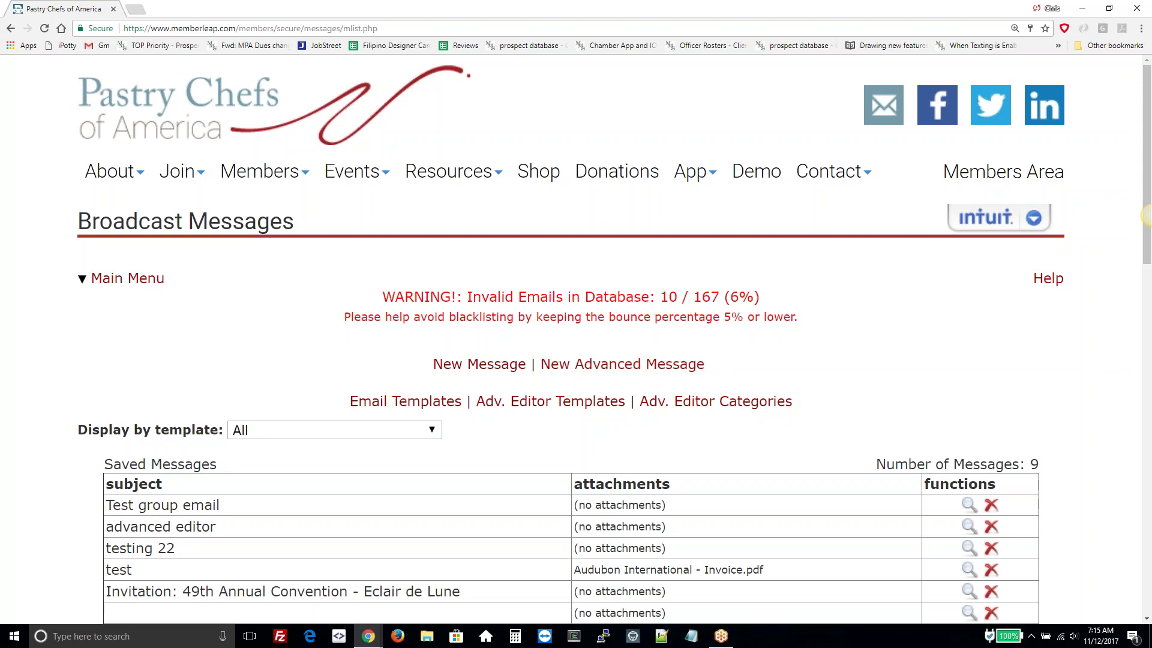
- Create a new advanced message and enter 'Bike Race Upcoming' as its subject
left_click(628, 366)
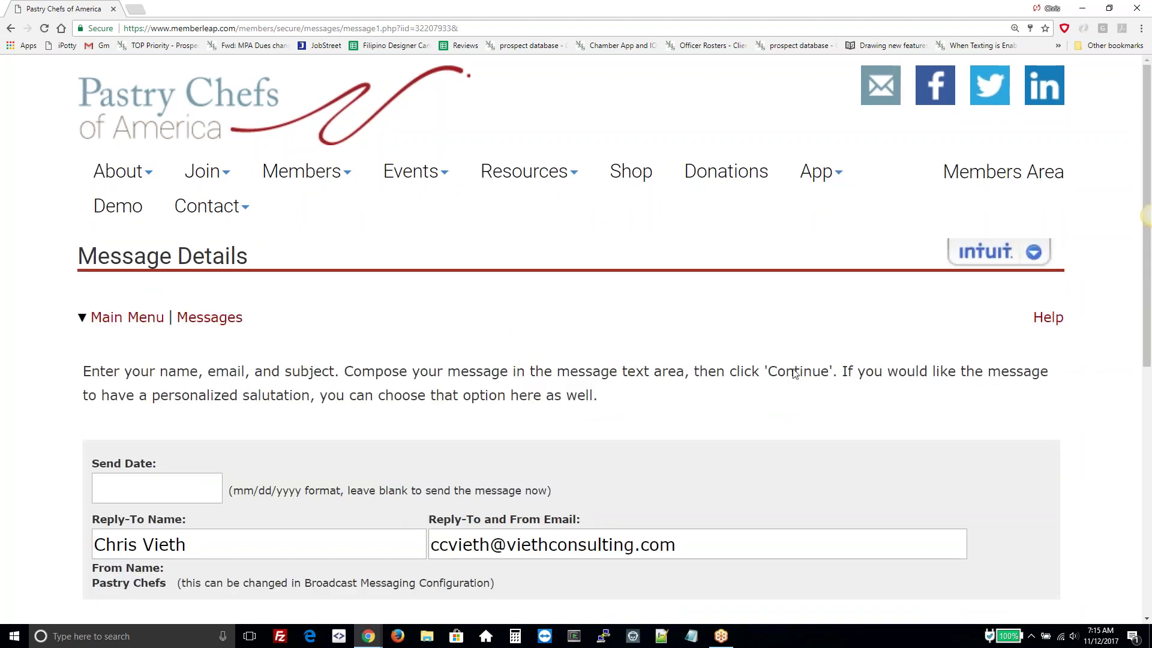
scroll(1015, 403, "down", 1)
scroll(1012, 403, "down", 2)
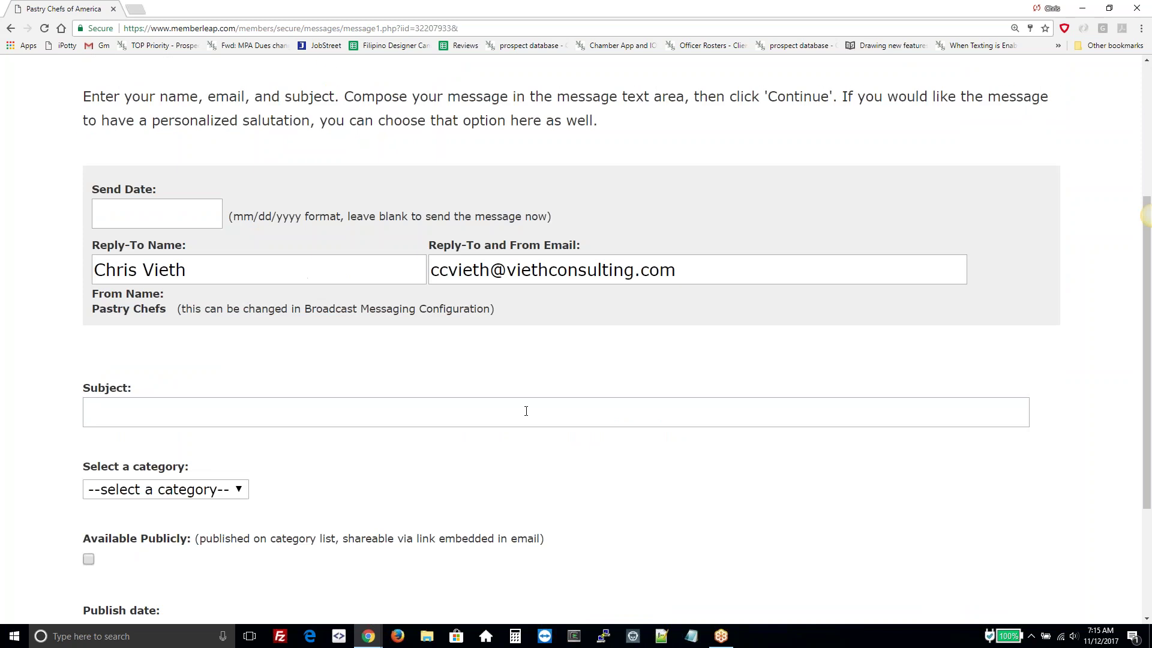
left_click(412, 419)
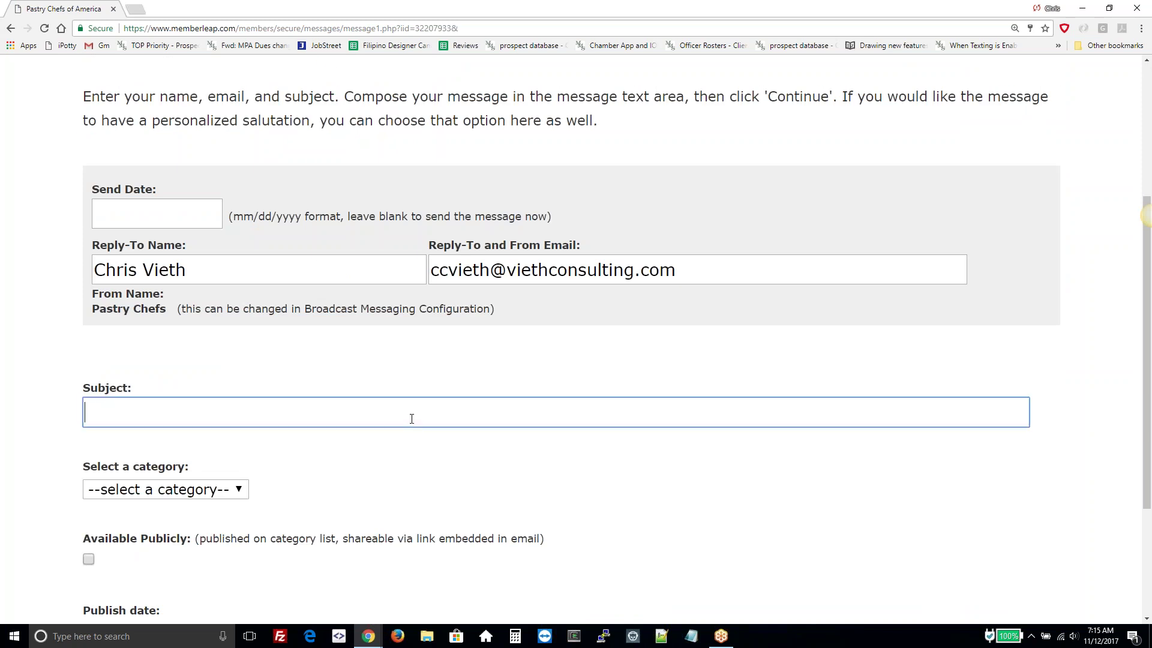
type("Bike Car")
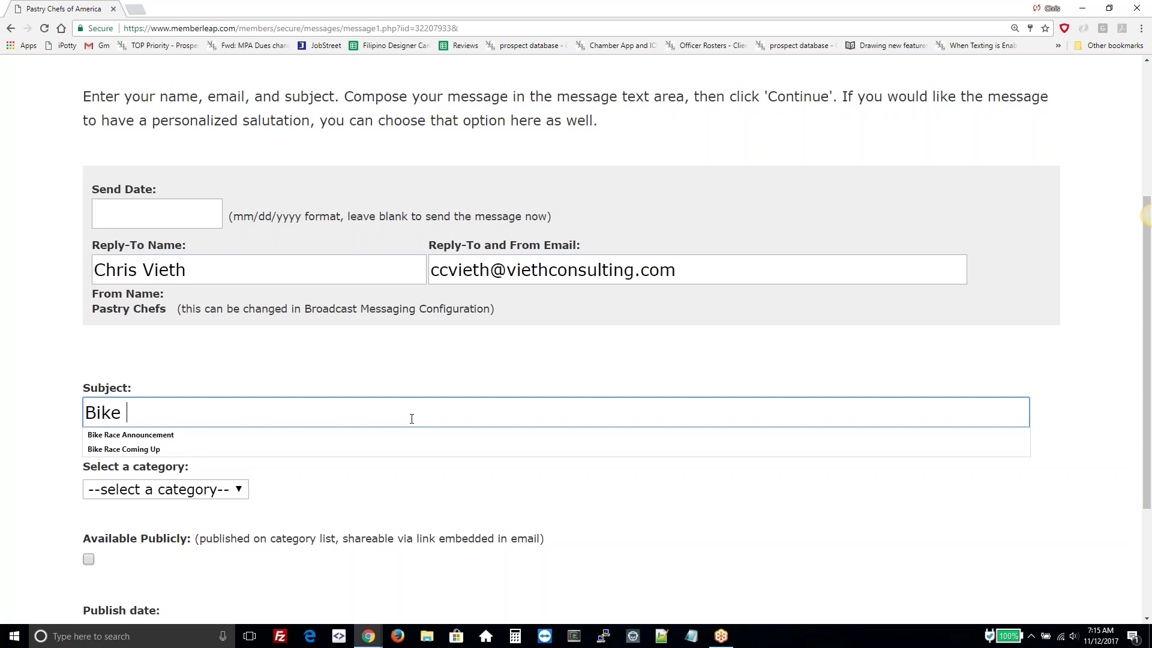
key("BackSpace")
key("BackSpace")
key("BackSpace")
type("Rac")
type("e Upcinu")
key("BackSpace")
key("BackSpace")
key("BackSpace")
type("oming")
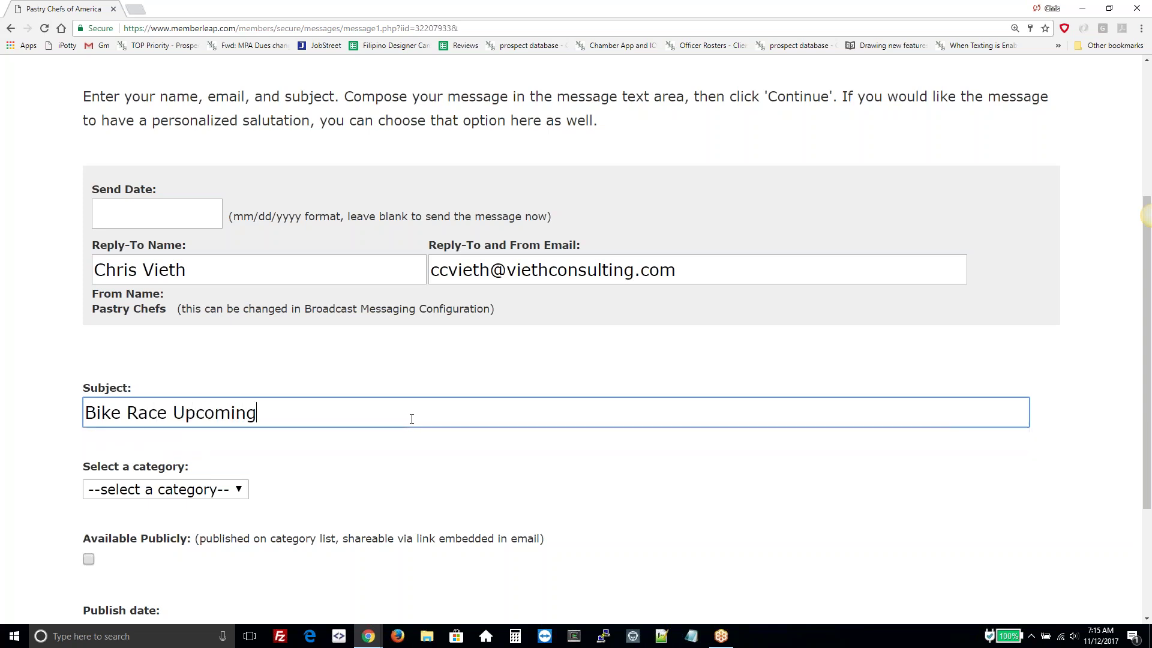
scroll(480, 447, "down", 1)
scroll(484, 442, "down", 2)
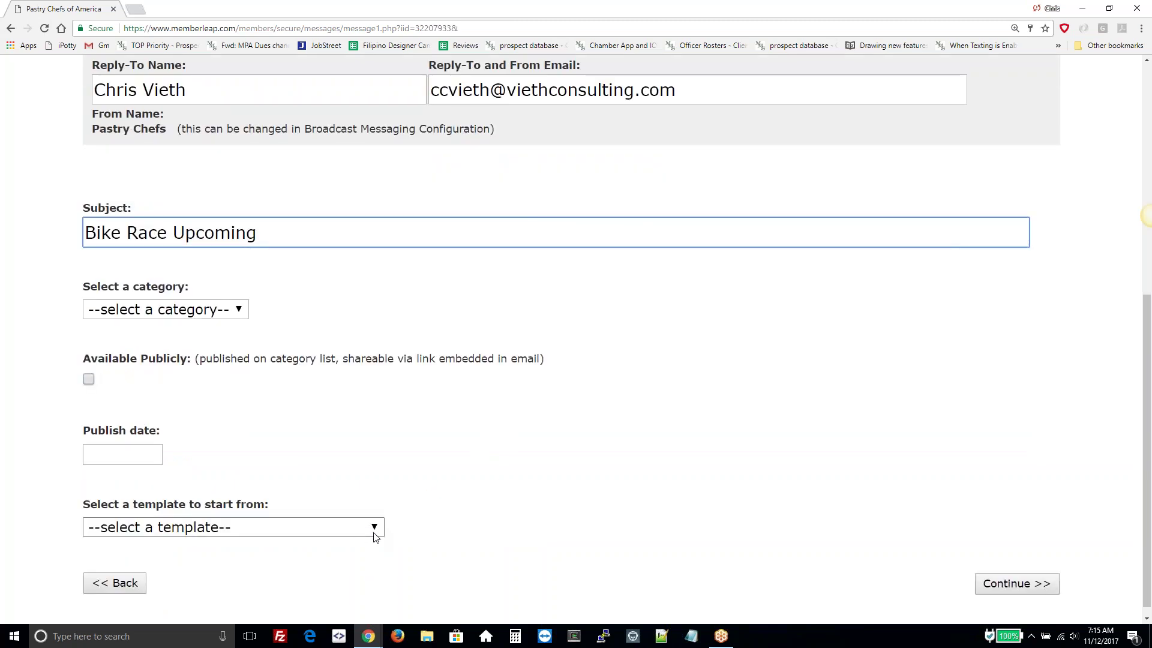
- Choose Custom: Announcement - Simple as the starting template
left_click(370, 528)
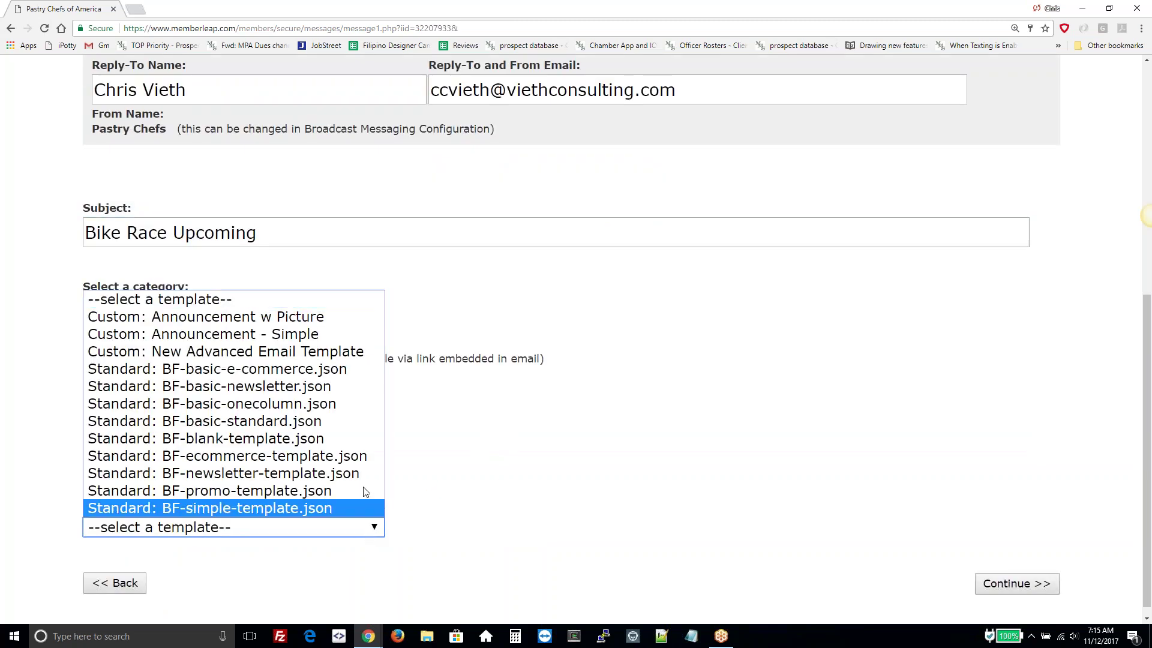
key("Down")
key("Down")
key("Down")
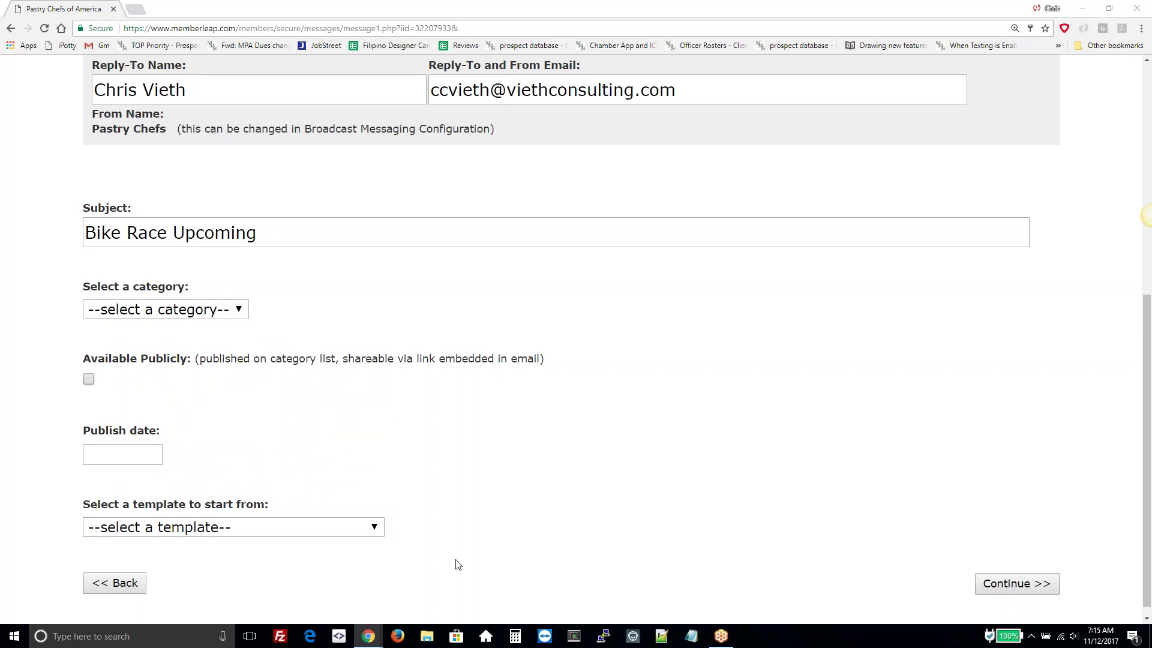
left_click(336, 528)
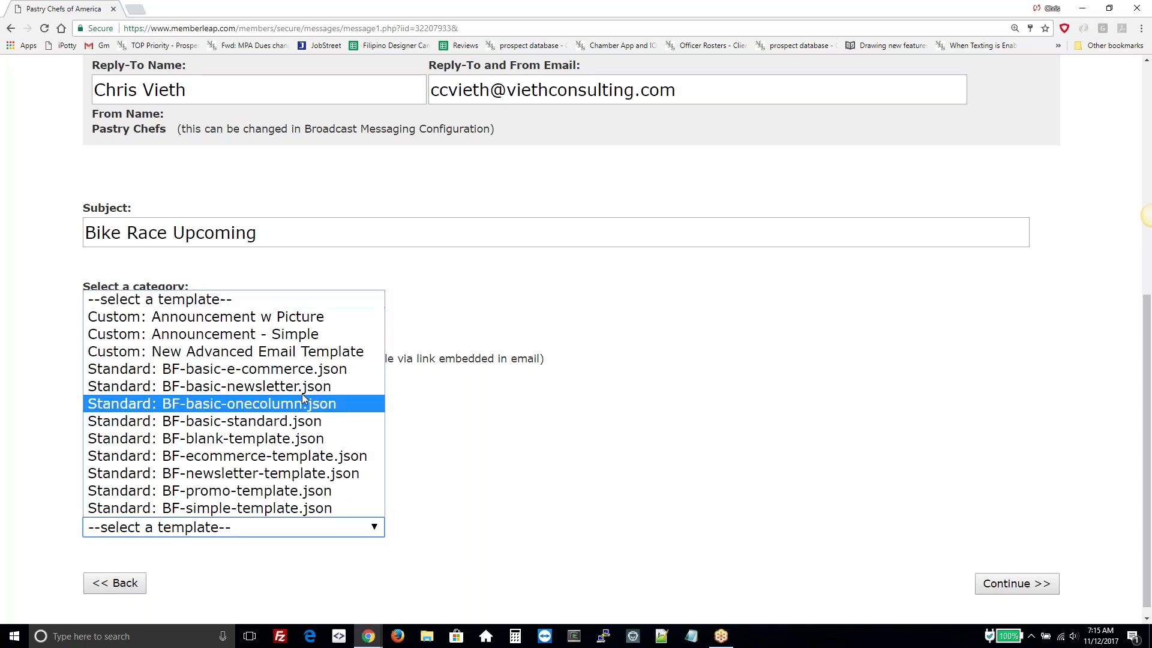
left_click(320, 334)
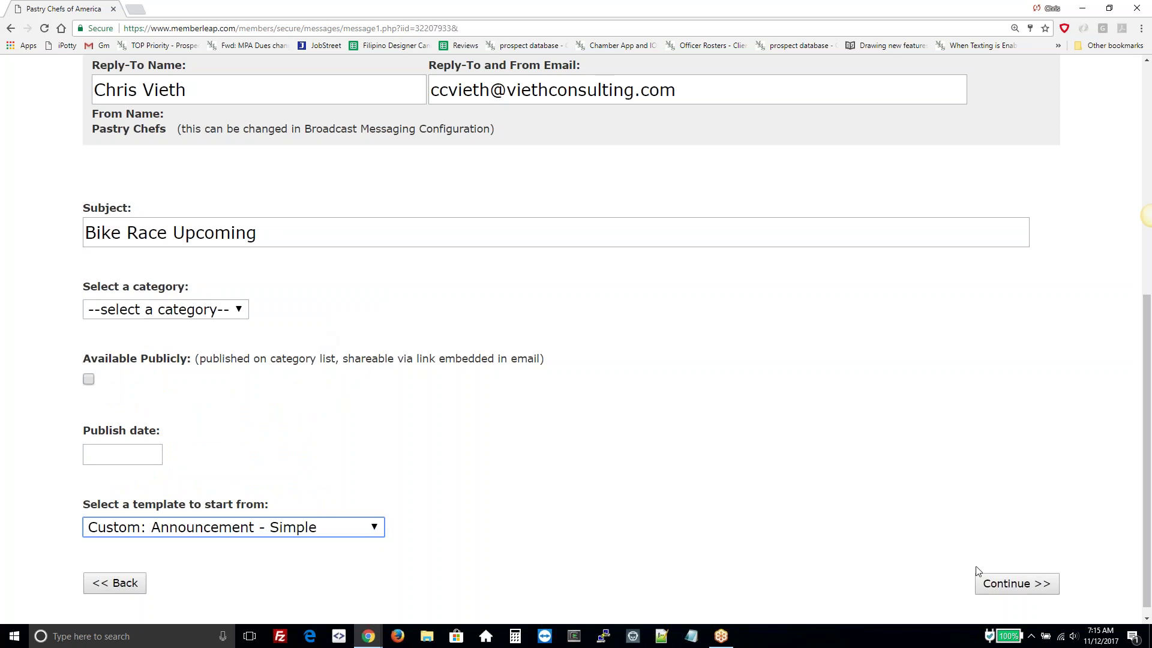
- Continue to the Advanced Email Editor and toggle the row structure guides on and off
left_click(1026, 587)
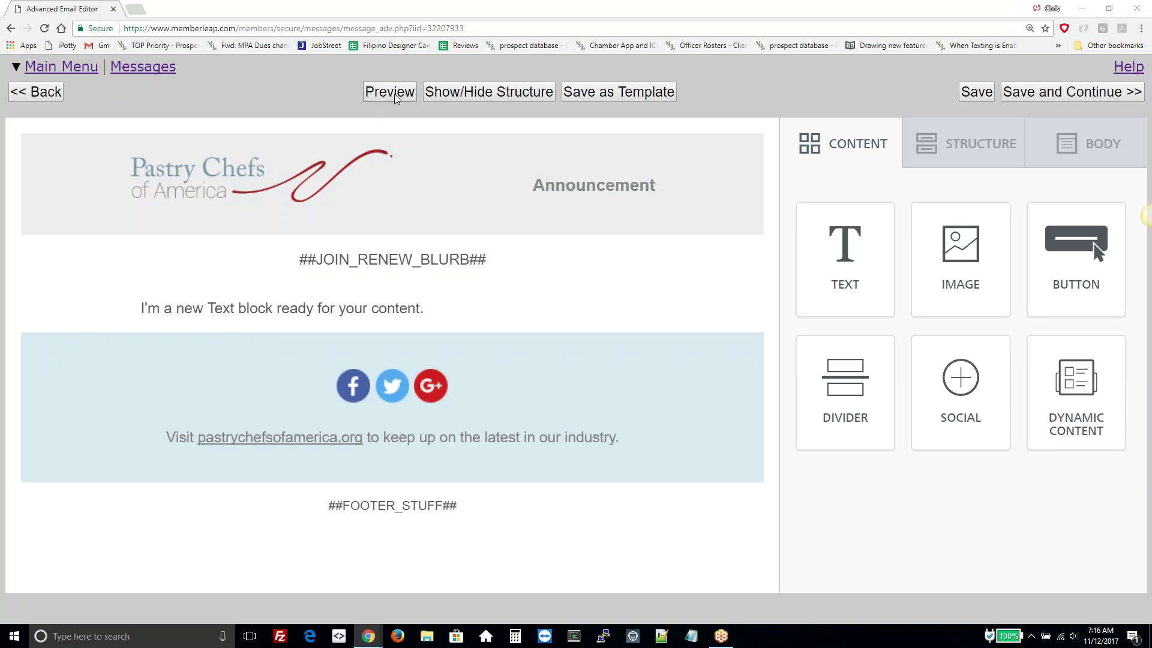
left_click(490, 96)
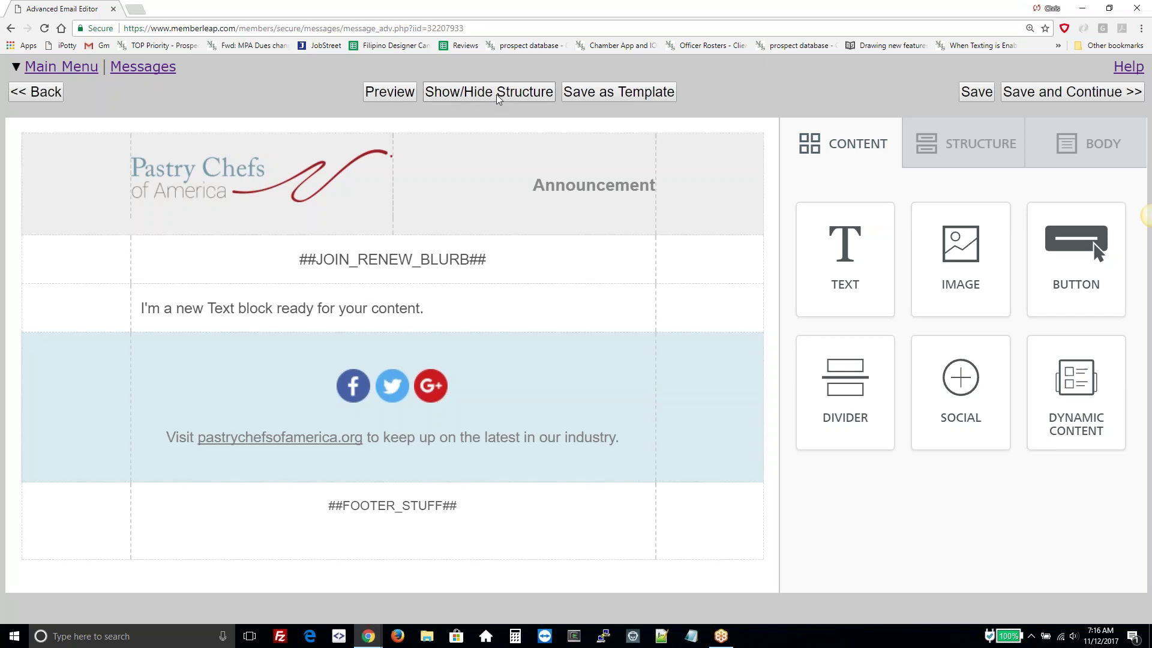
left_click(497, 97)
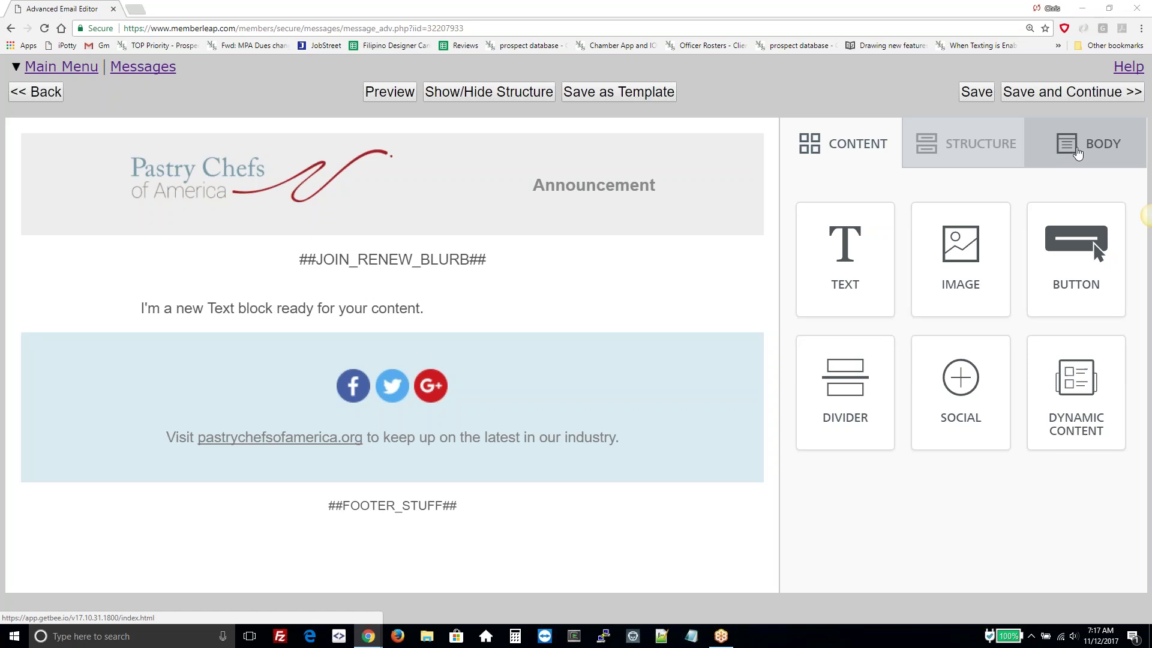
- Review the BODY general options, then view the STRUCTURE row layouts
left_click(1061, 148)
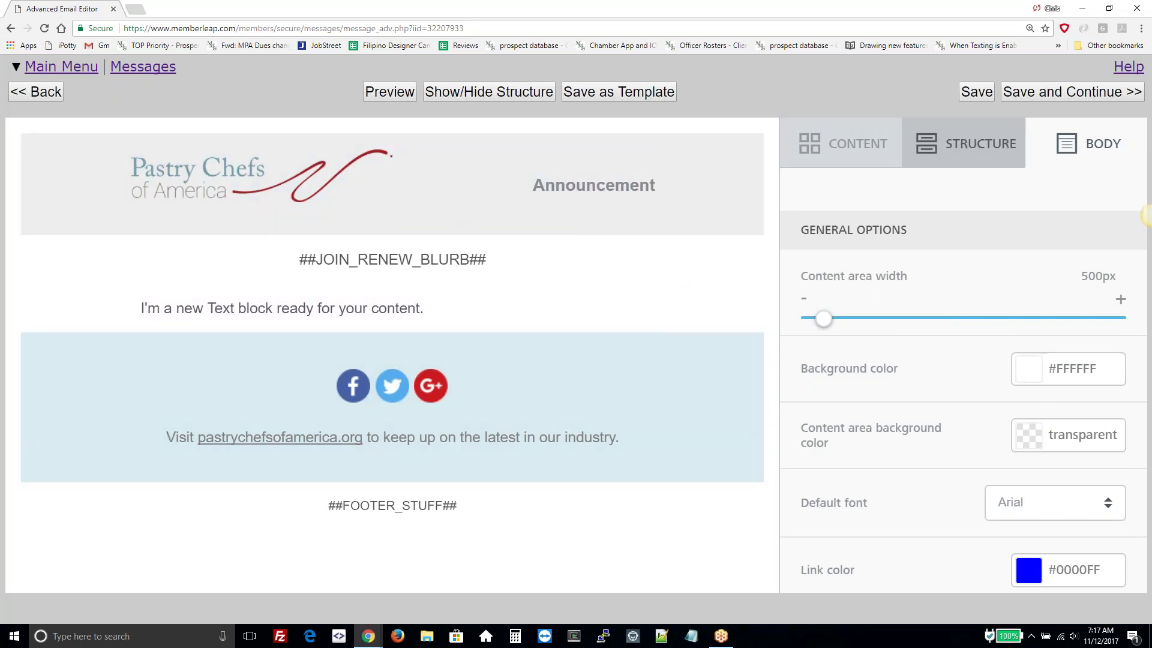
left_click(938, 157)
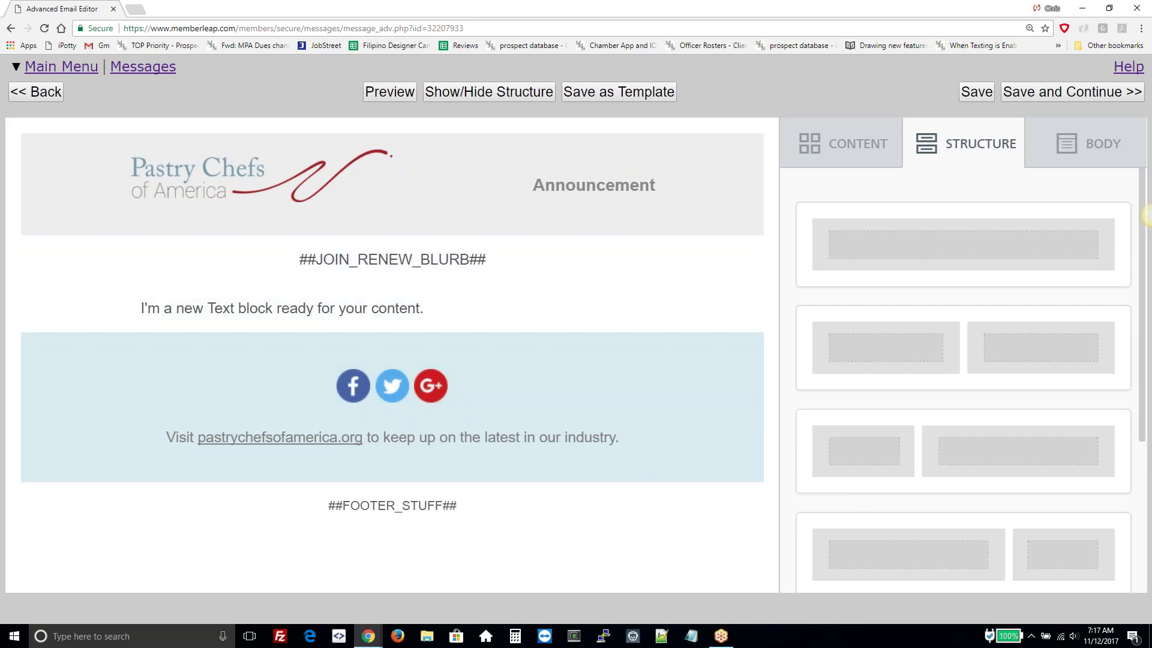
- Insert a two-column row under ##JOIN_RENEW_BLURB## and delete the placeholder text block and its row
left_click_drag(922, 314, 279, 271)
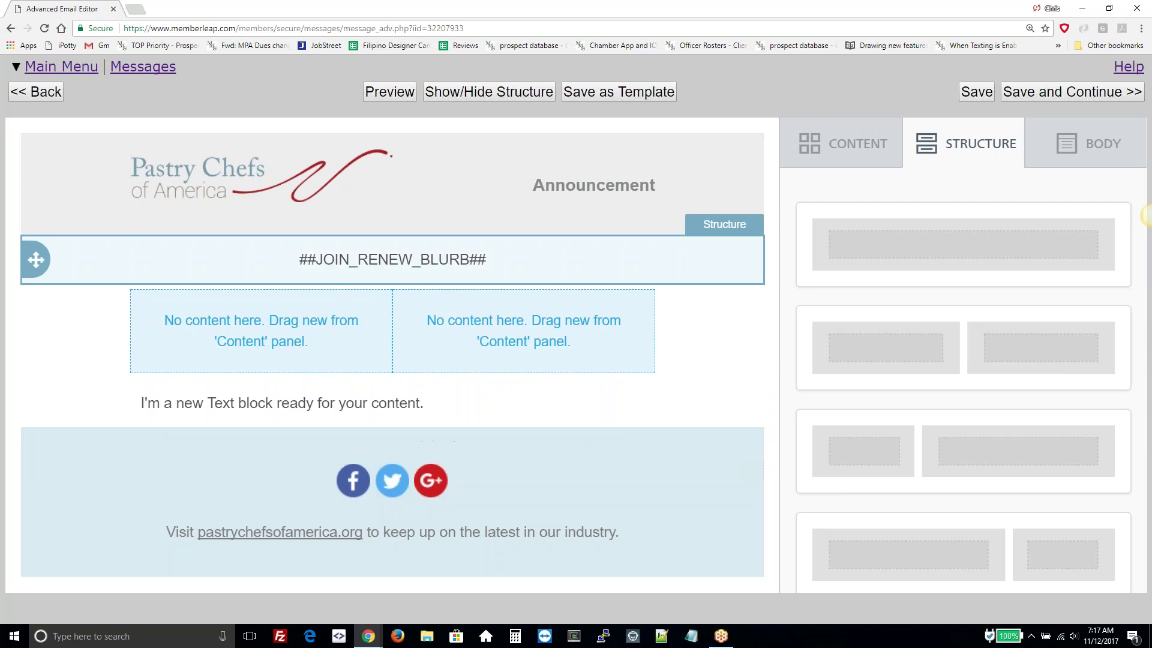
left_click(698, 398)
left_click(604, 446)
left_click(648, 401)
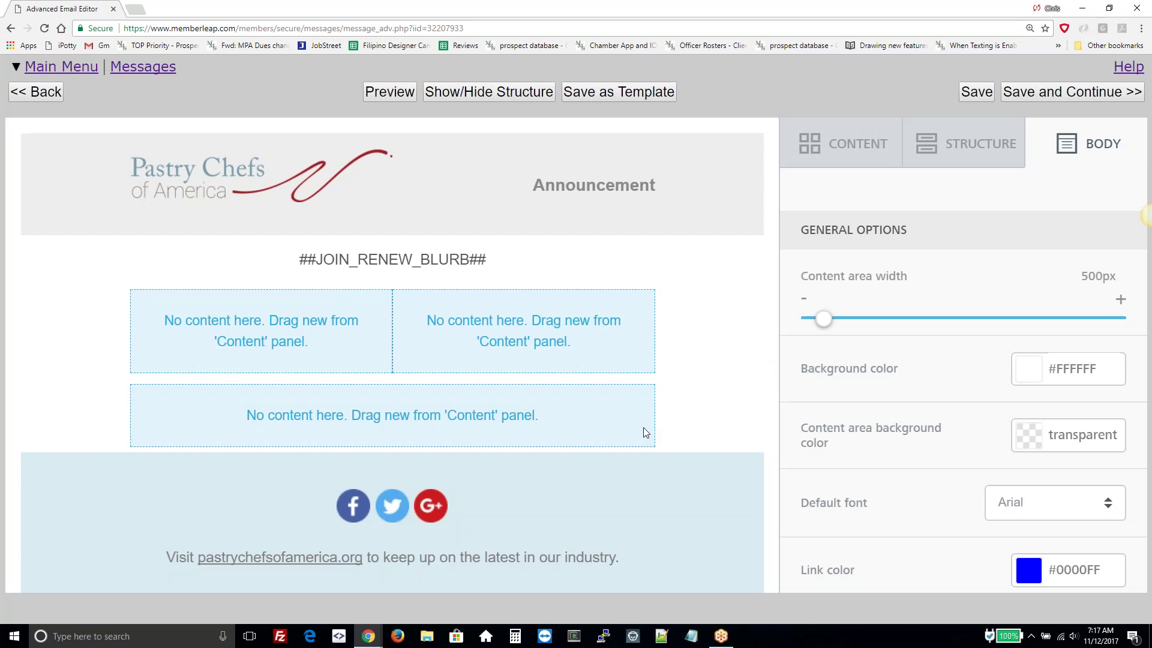
left_click(695, 447)
left_click(695, 409)
left_click(664, 404)
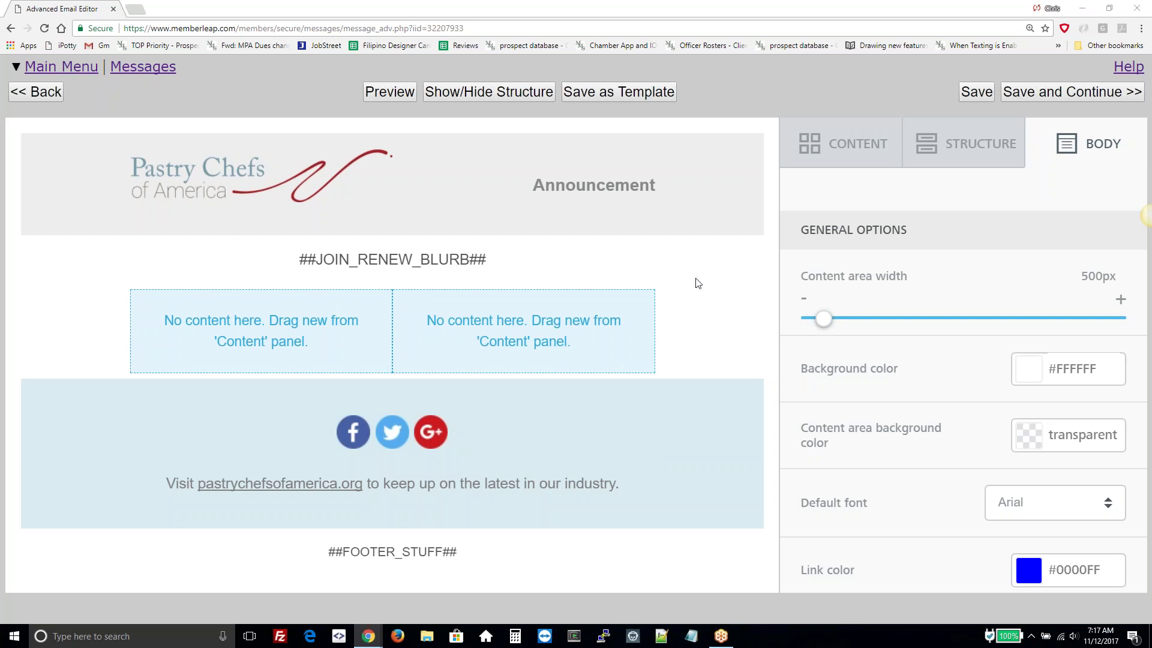
- Place a text block in the right column and an image block in the left column
left_click(843, 145)
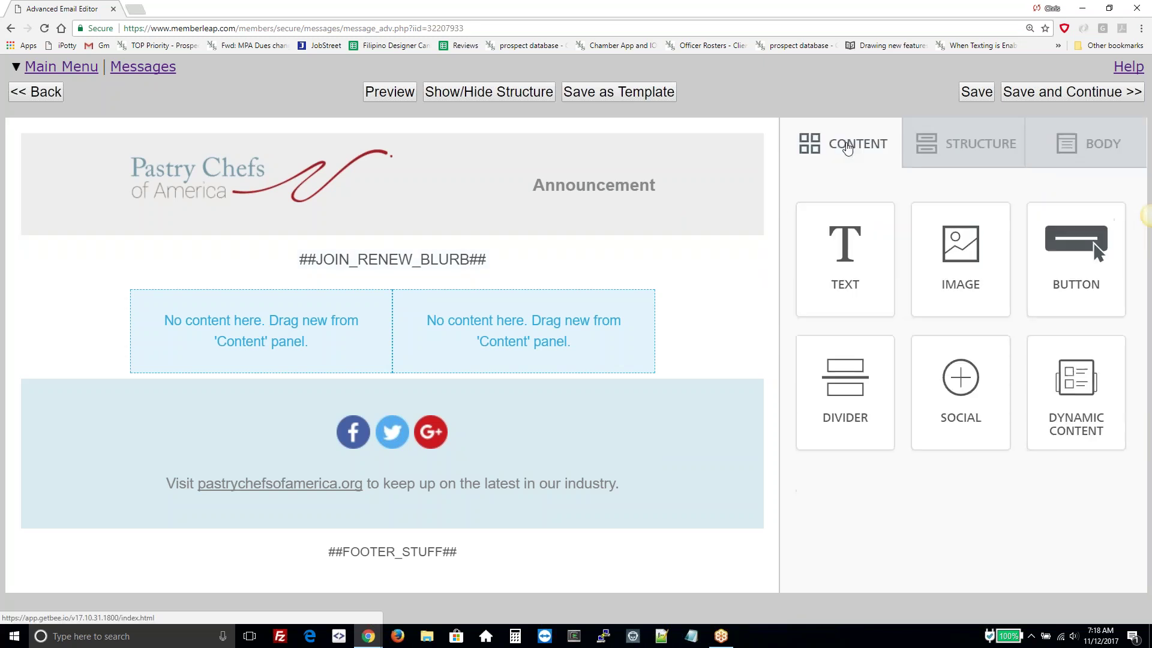
left_click_drag(852, 260, 600, 376)
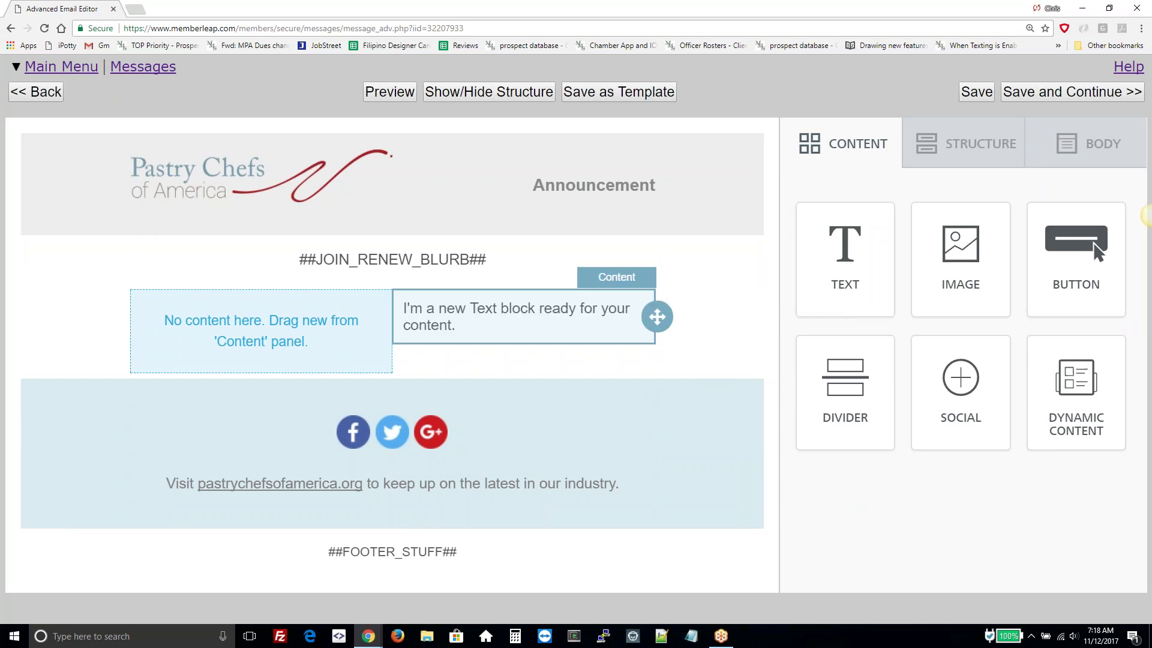
mouse_move(961, 258)
left_mouse_down()
mouse_move(731, 273)
mouse_move(379, 330)
mouse_move(258, 306)
left_mouse_up()
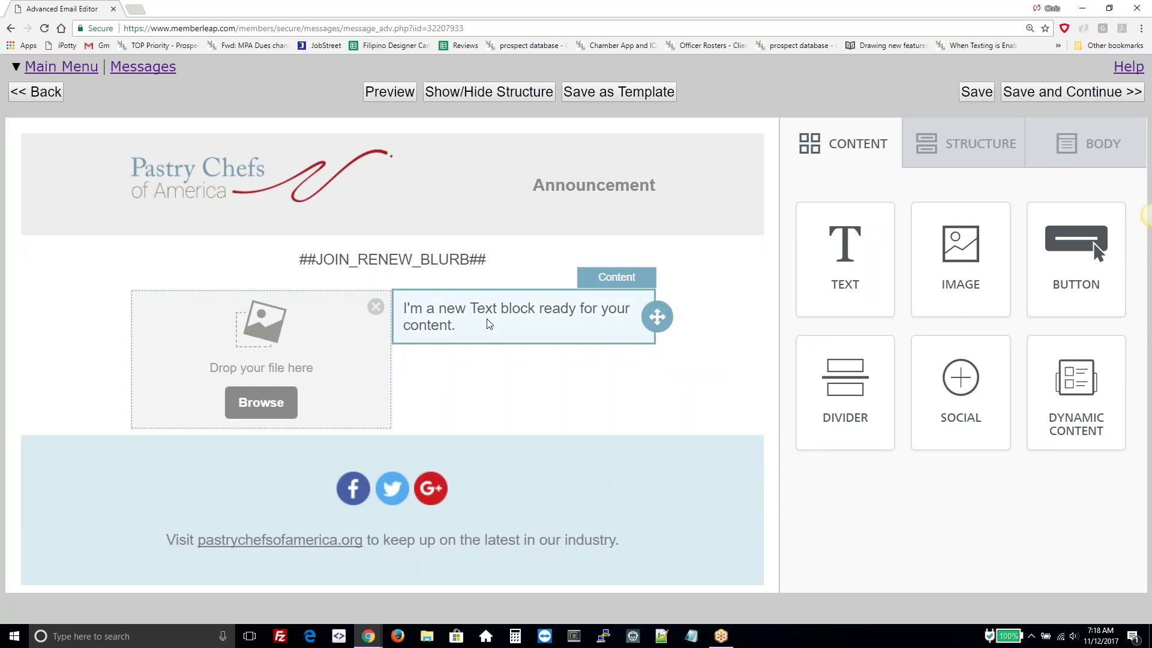
- Enter the heading 'Bike Race Next Week!', edit the email header, and add the Raccoon River Race blurb
left_click(462, 327)
left_click_drag(462, 327, 413, 309)
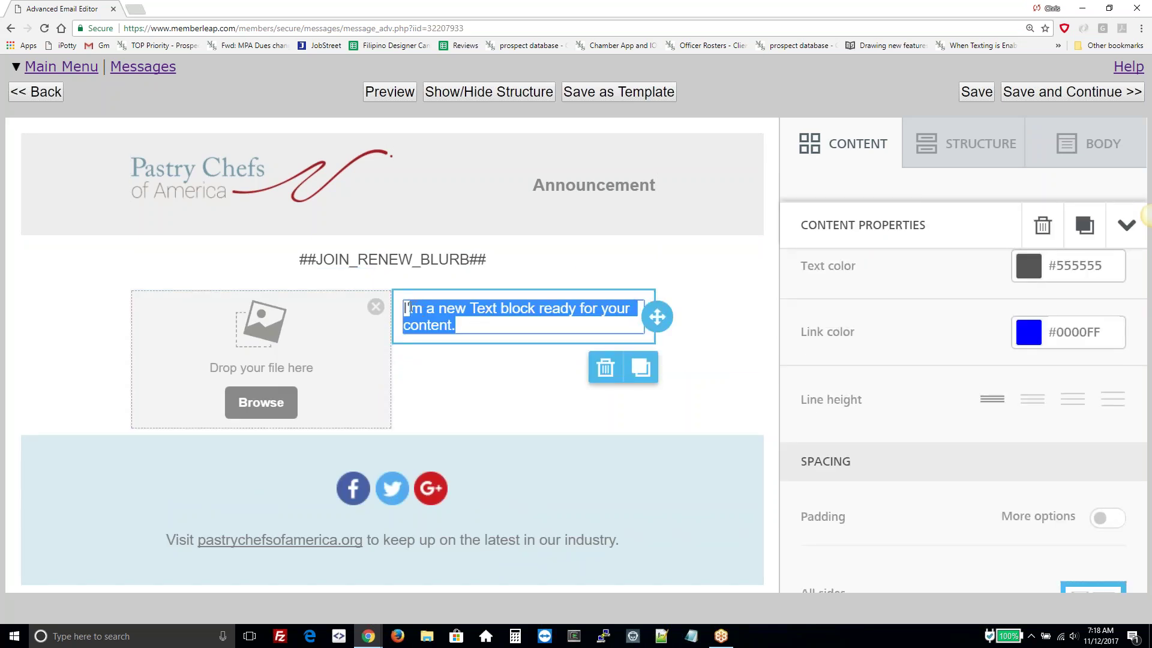
type("Bike Race Next Week!")
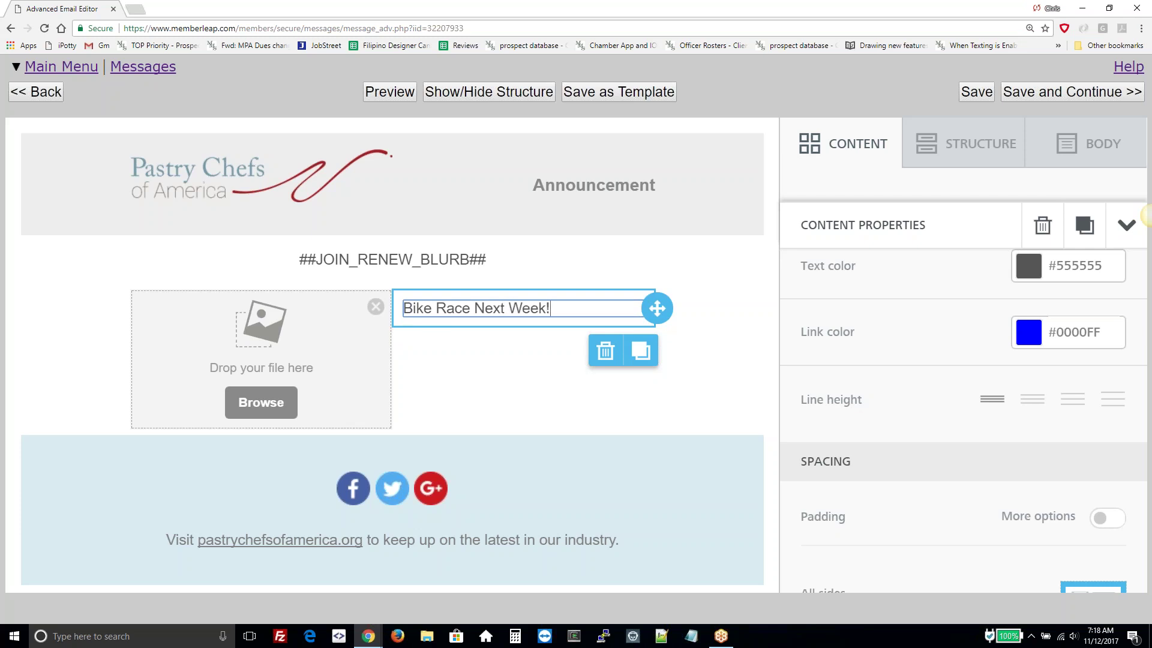
double_click(567, 187)
type("Bike Race")
left_click(564, 307)
key("Return")
type("Come join us on the ")
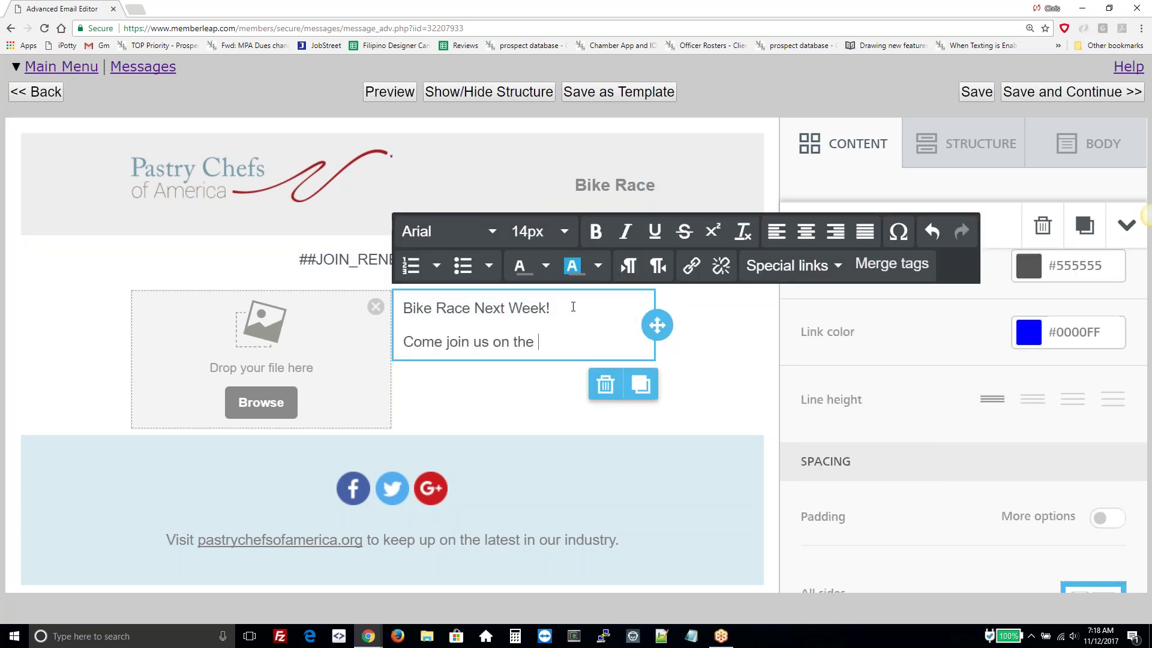
type("river trail for our 1st ")
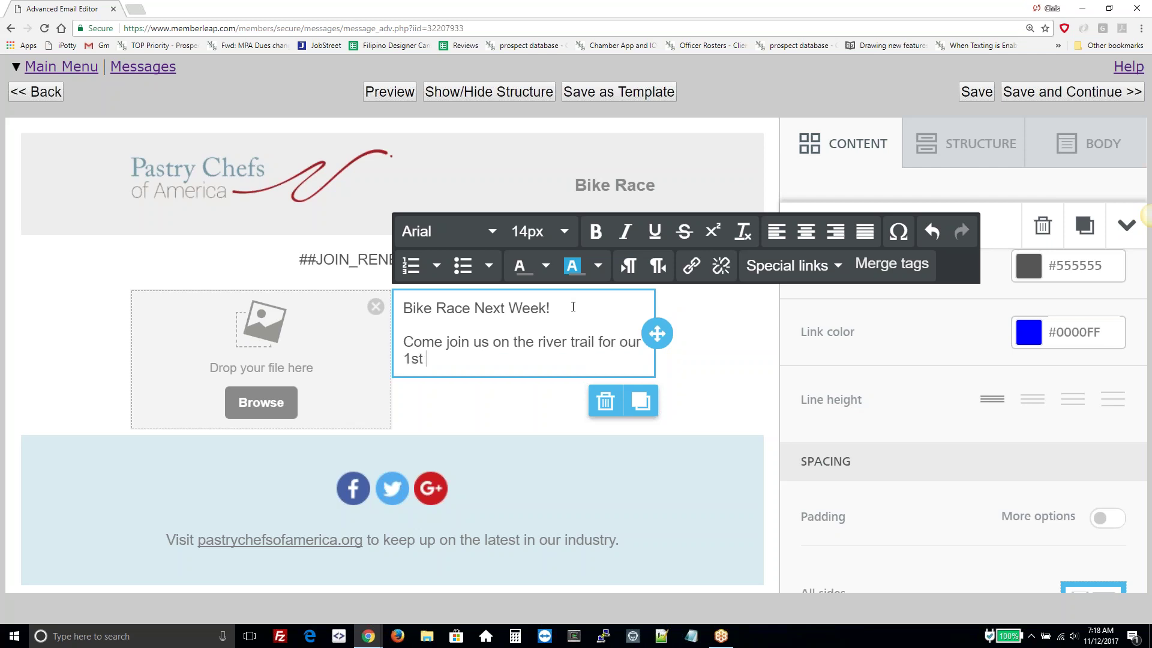
type("annual Raccoon River Race")
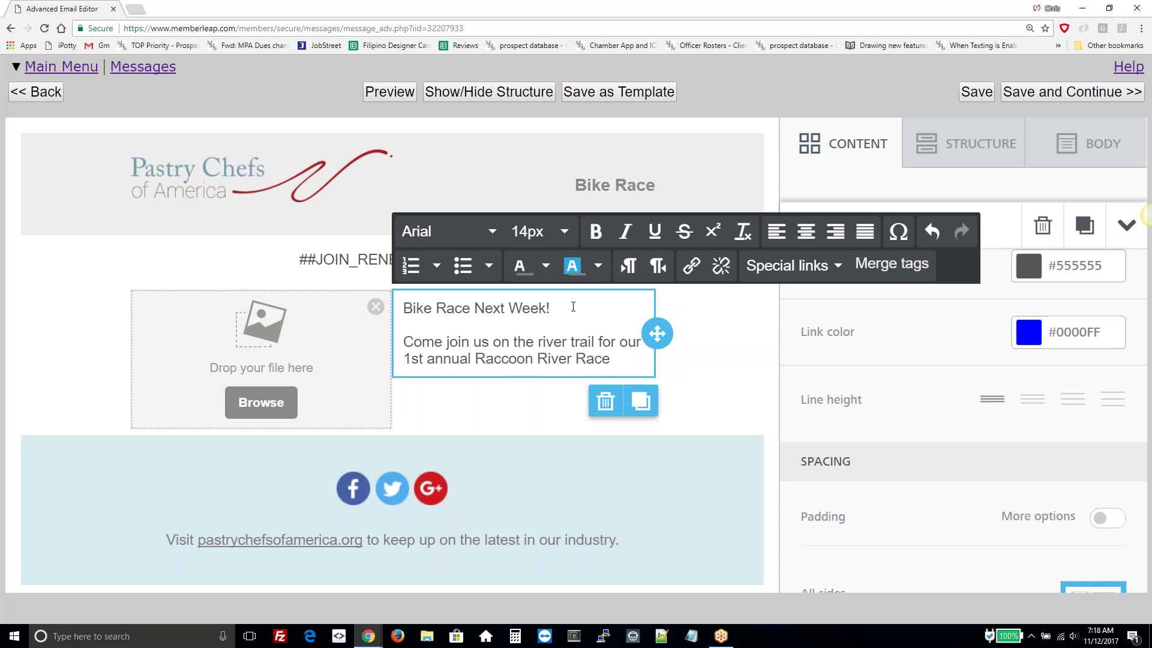
- Make the 'Bike Race Next Week!' heading 18px and bold
left_click_drag(573, 306, 459, 272)
left_click(541, 233)
left_click(559, 397)
left_click(599, 241)
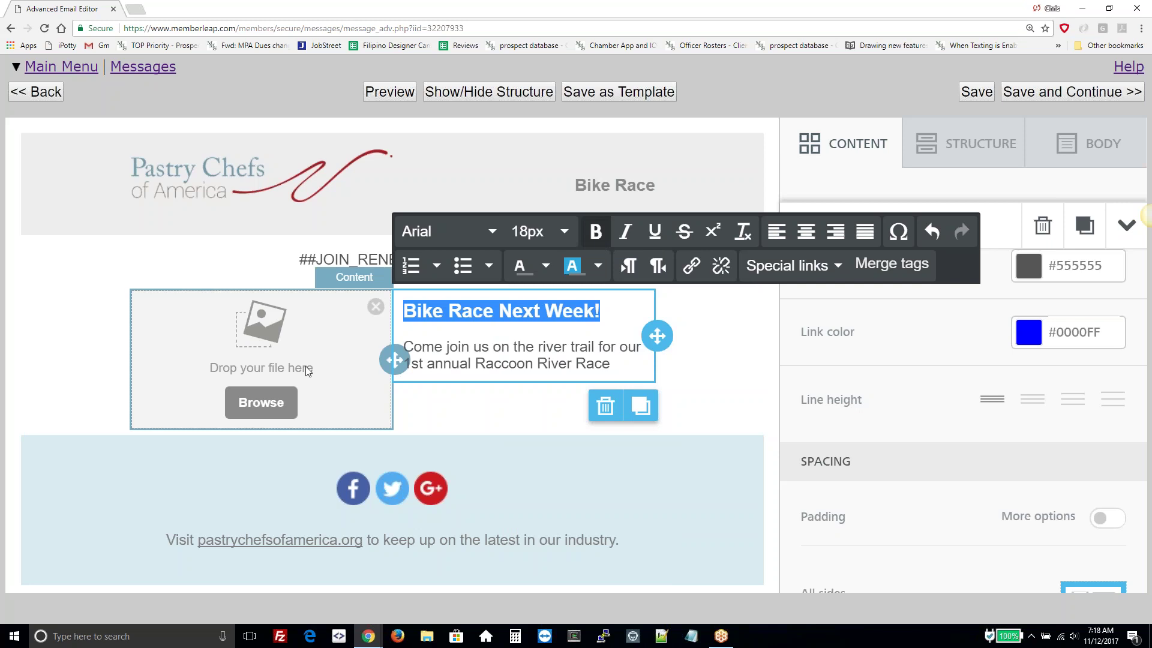
left_click(326, 352)
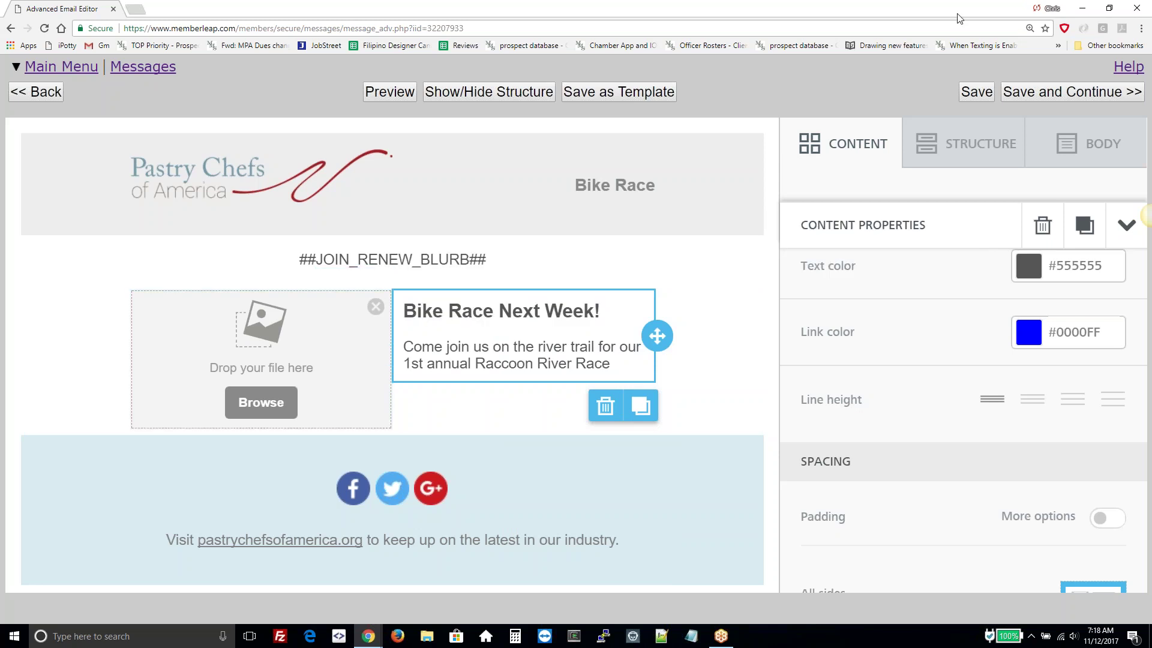
- Drag bicycling.jpg from the desktop into the left column's image drop zone
left_click_drag(941, 8, 918, 21)
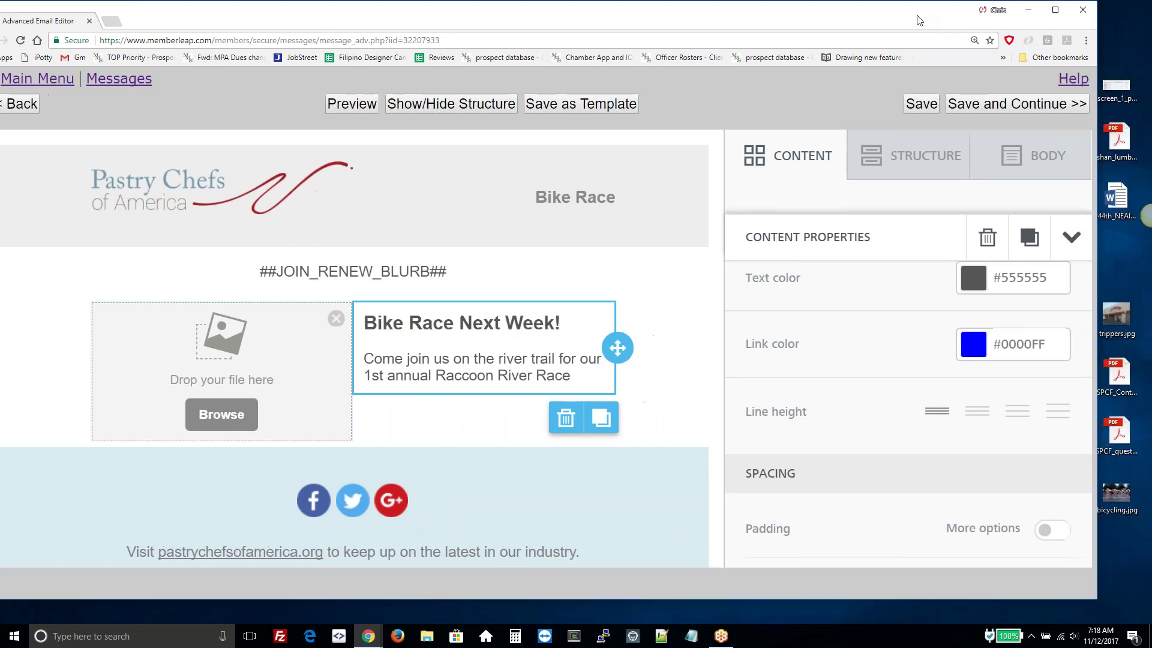
left_click(1118, 498)
left_click_drag(1121, 499, 217, 367)
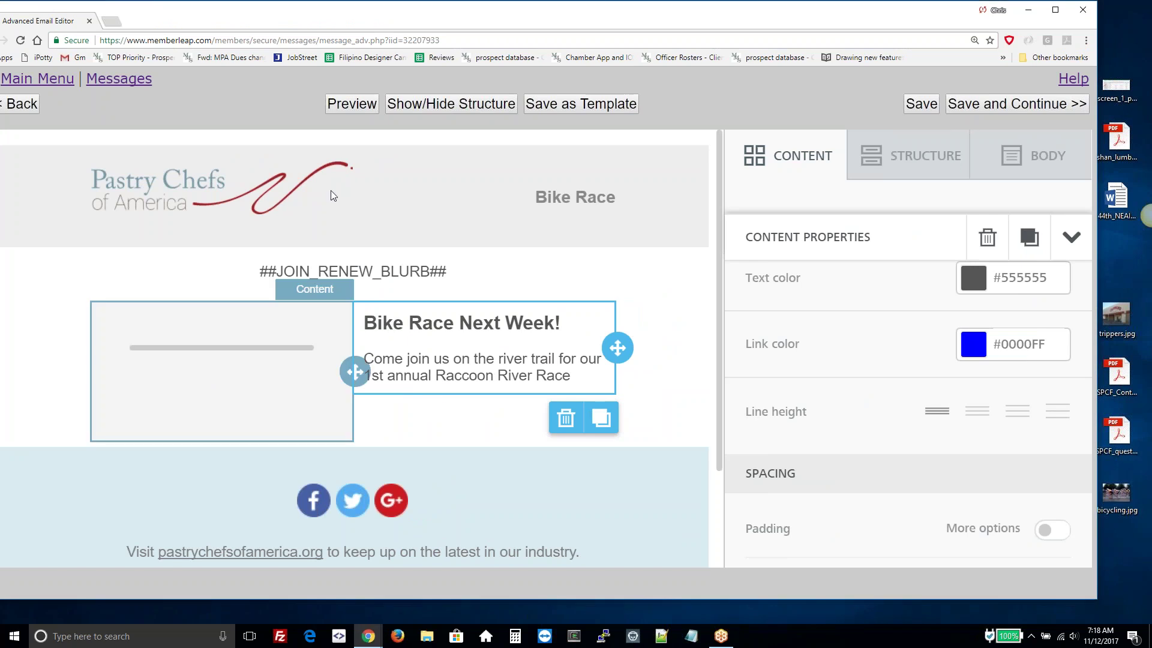
left_click_drag(385, 22, 432, 21)
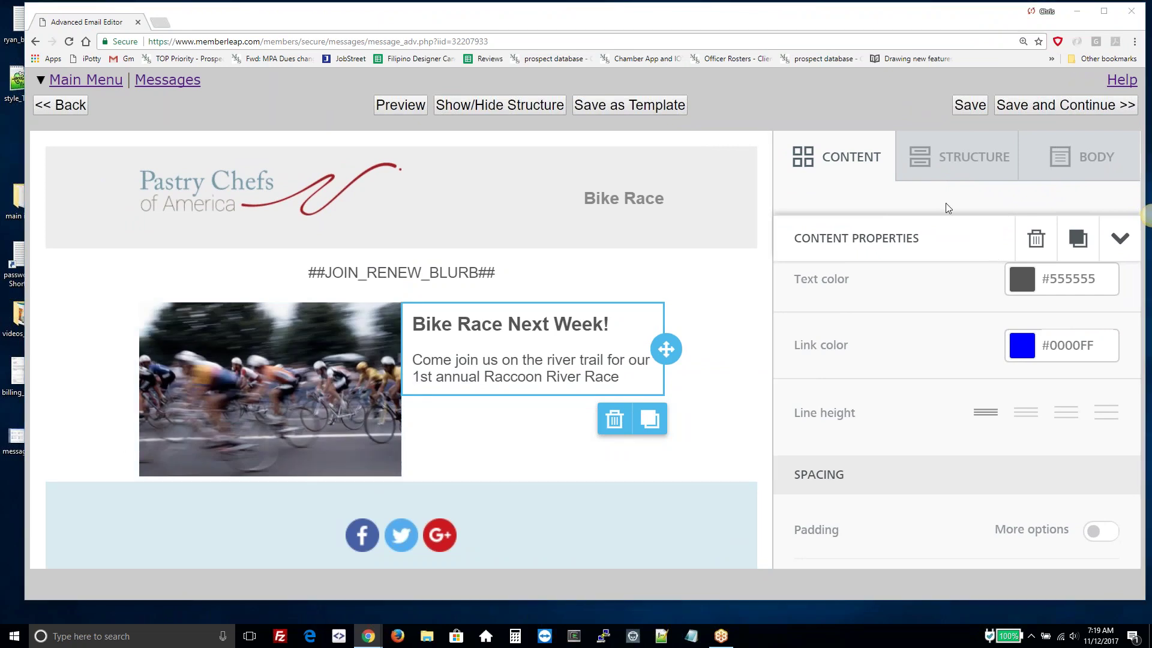
- Add a button below the race blurb labelled 'Register Today!'
left_click(945, 204)
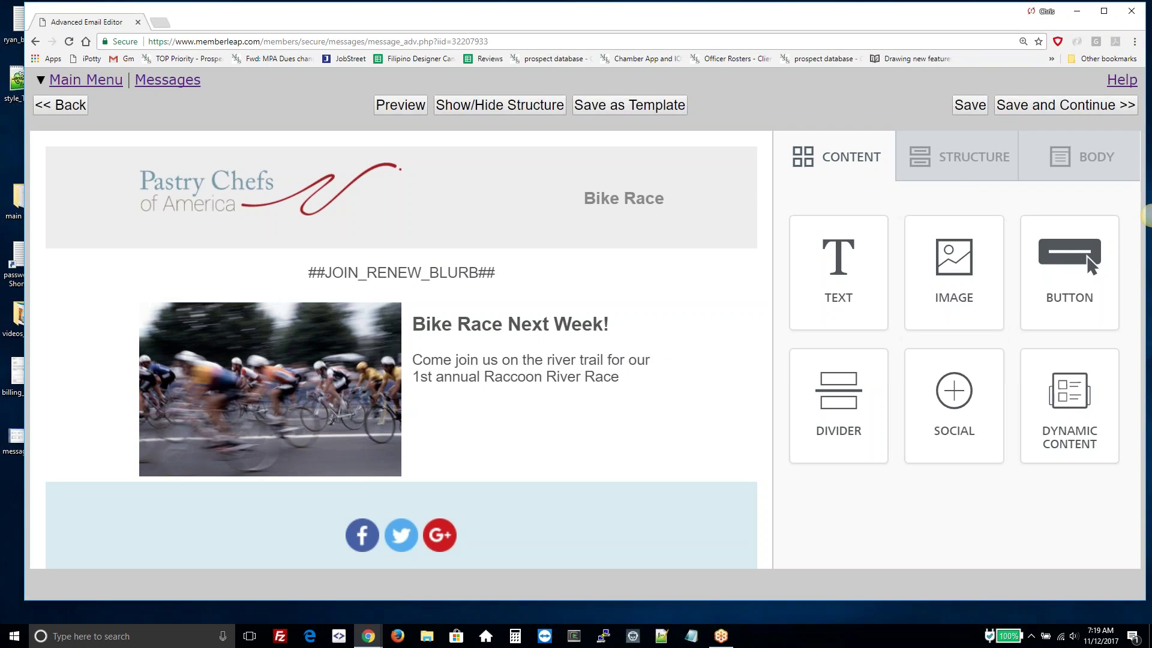
left_click_drag(1061, 281, 532, 426)
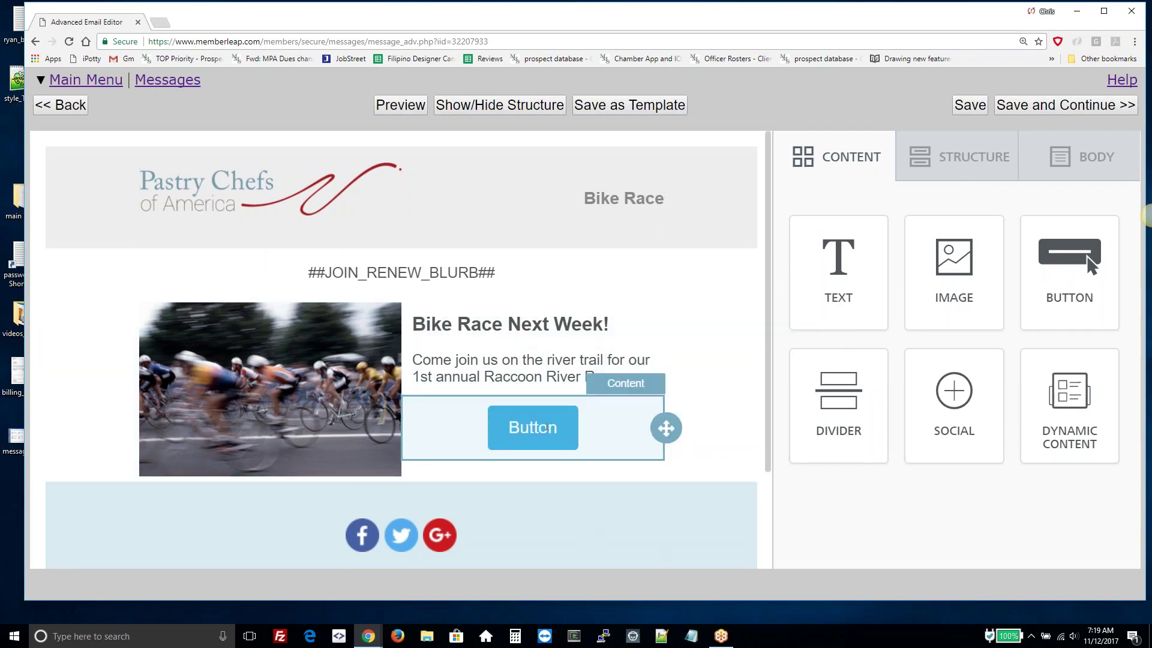
left_click(555, 428)
double_click(551, 428)
type("Register Today!")
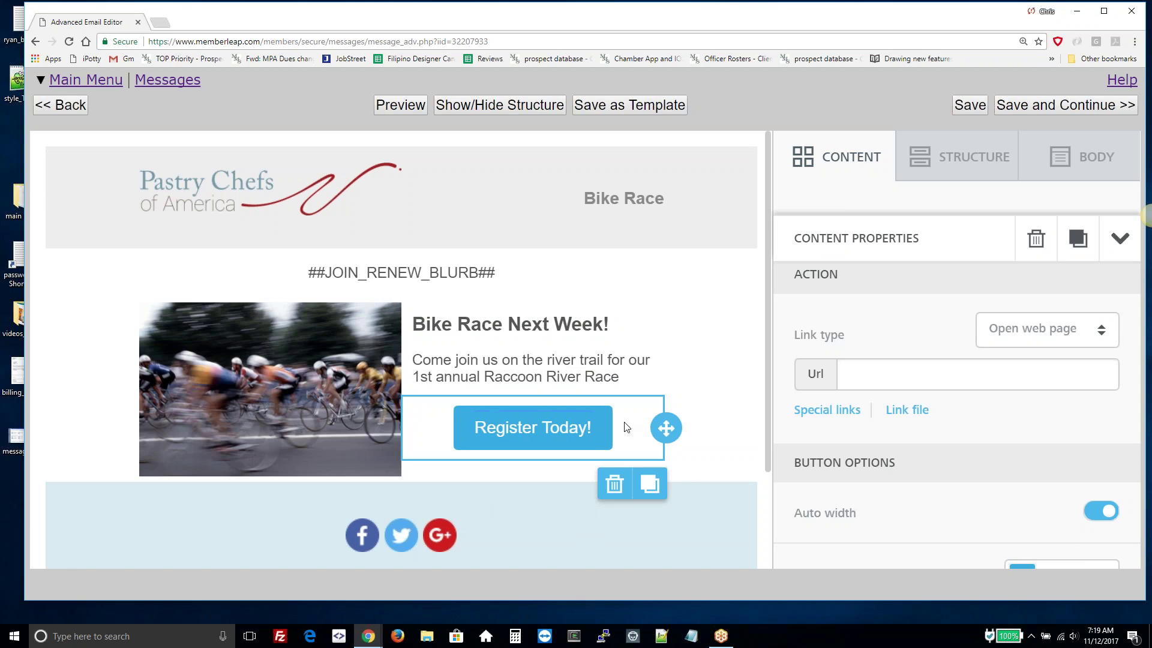
- Link the button to the Eclair de Lune 12/12/17 event registration
left_click(592, 428)
left_click(880, 376)
left_click(846, 411)
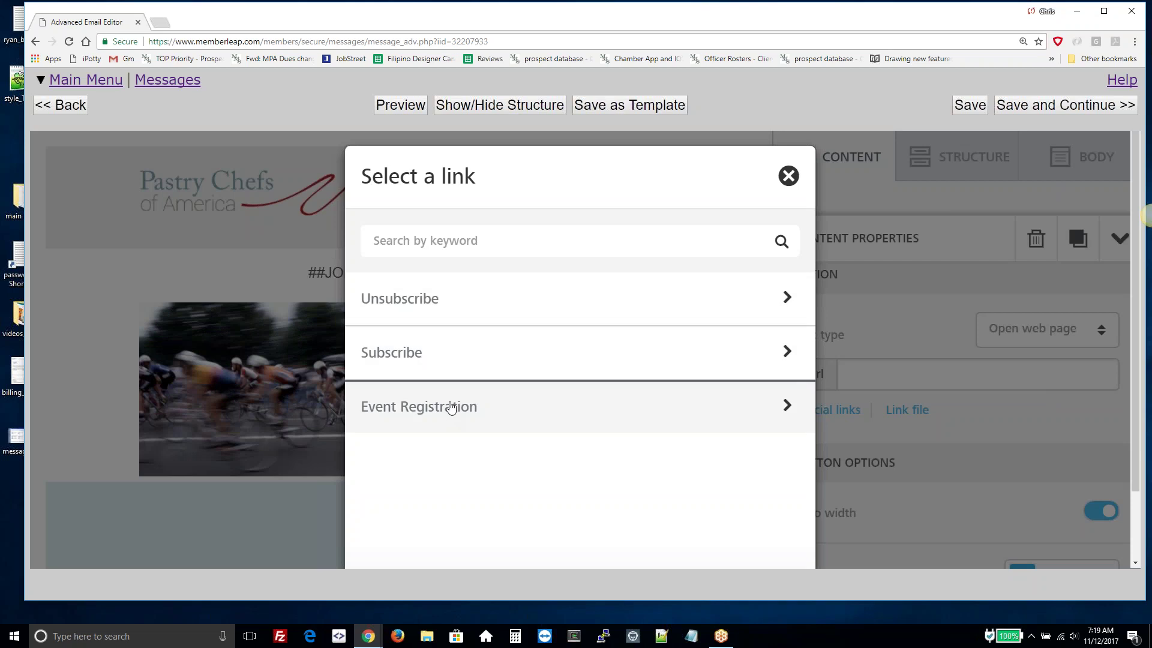
left_click(451, 403)
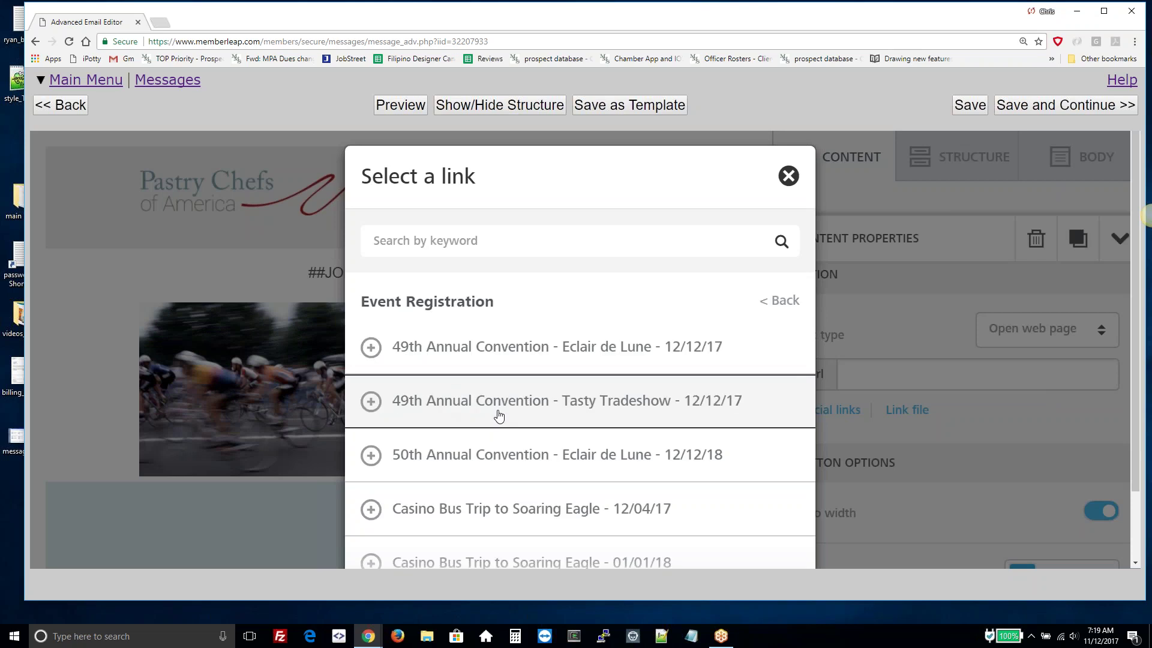
left_click(571, 347)
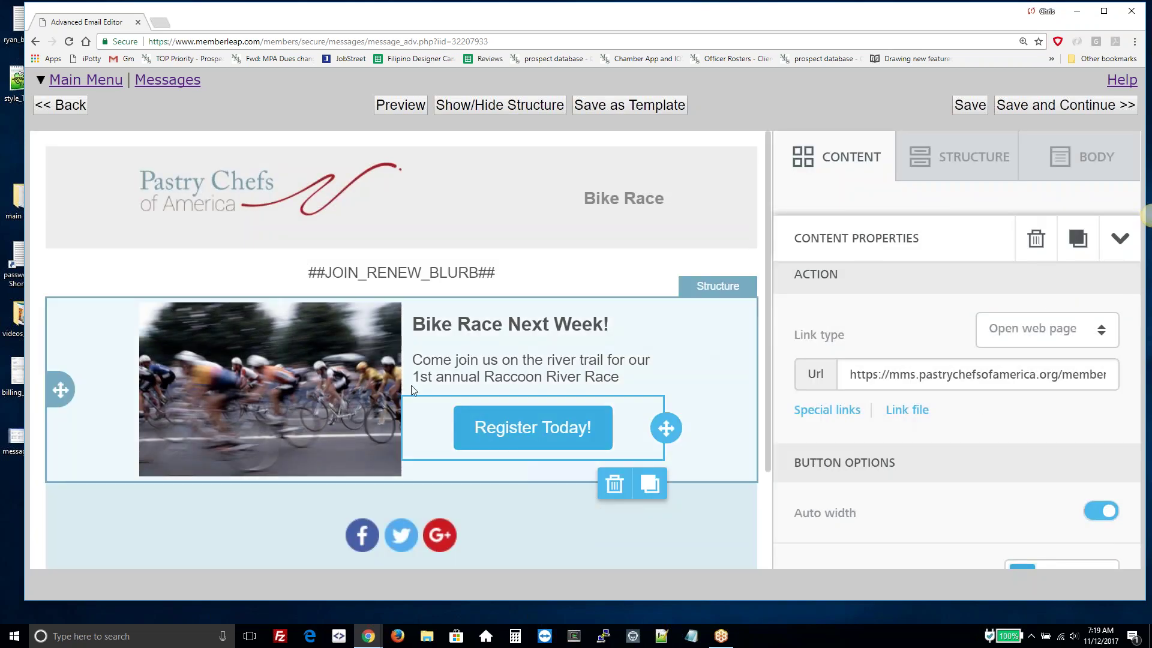
left_click(331, 390)
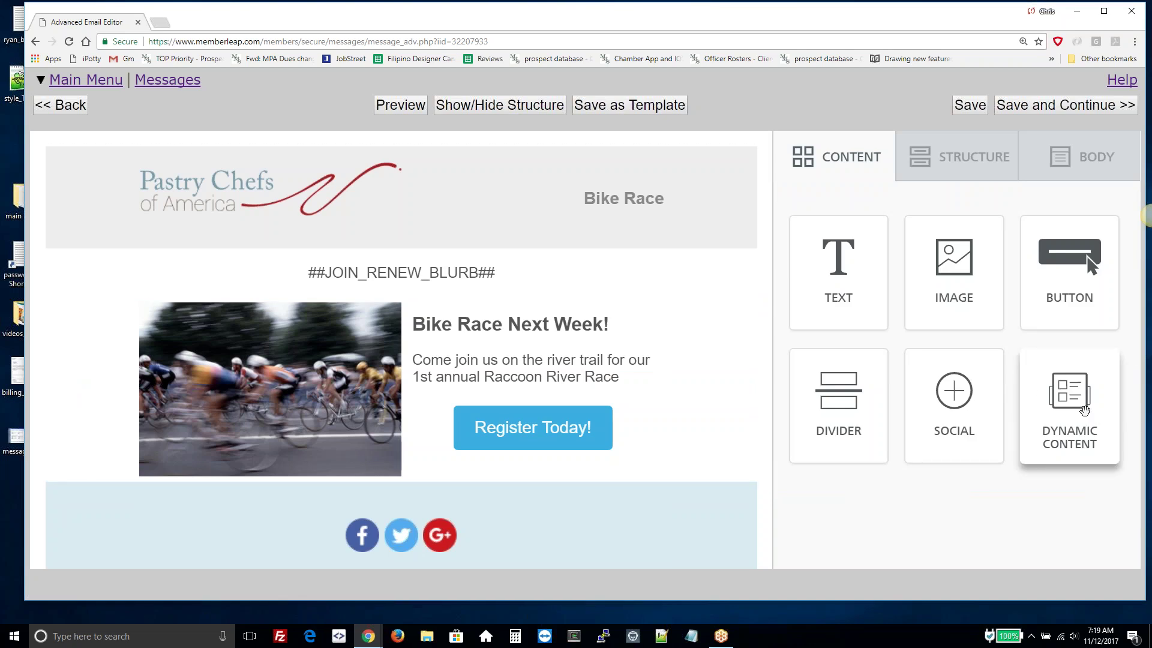
left_click_drag(1069, 405, 625, 466)
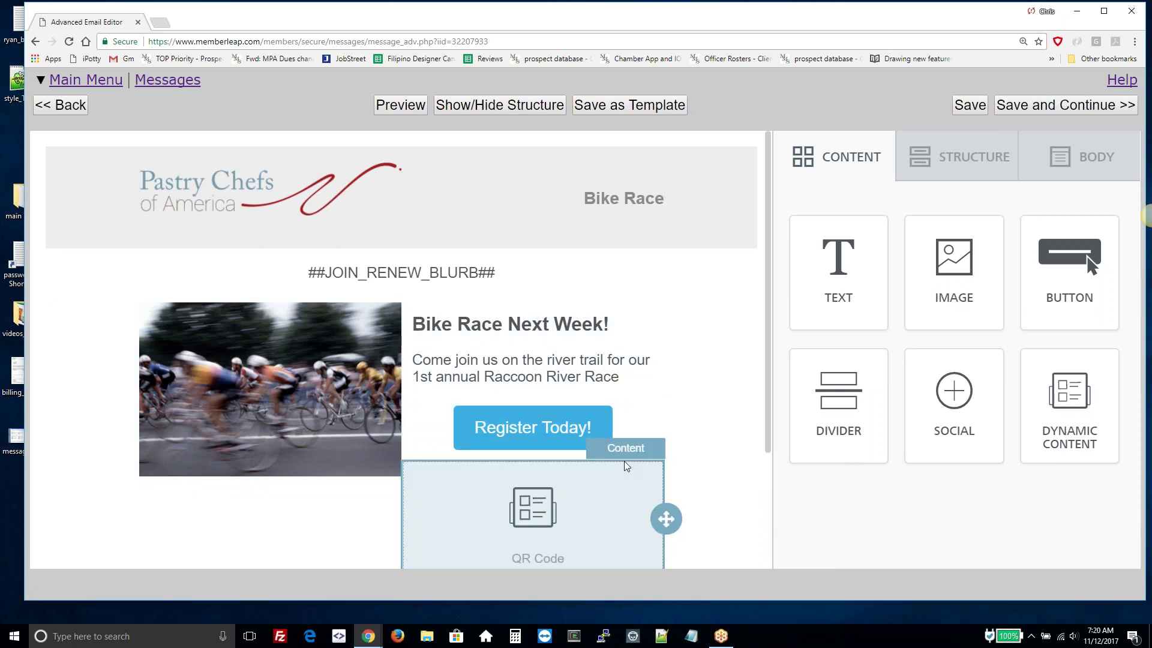
scroll(689, 424, "down", 4)
double_click(550, 258)
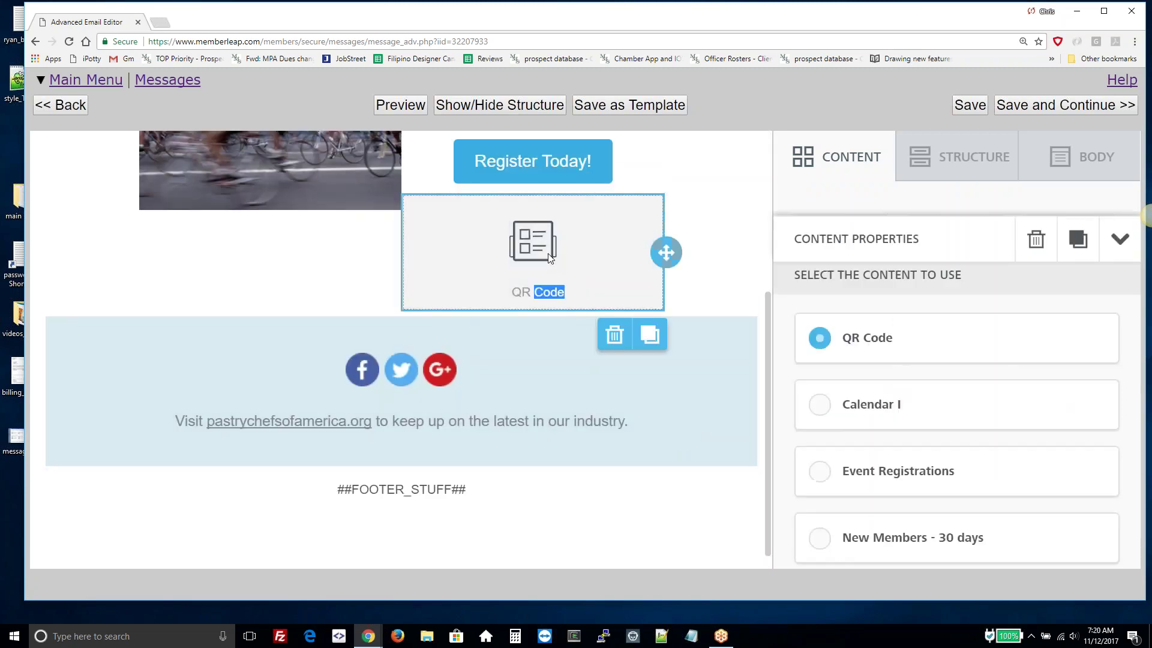
scroll(900, 394, "down", 1)
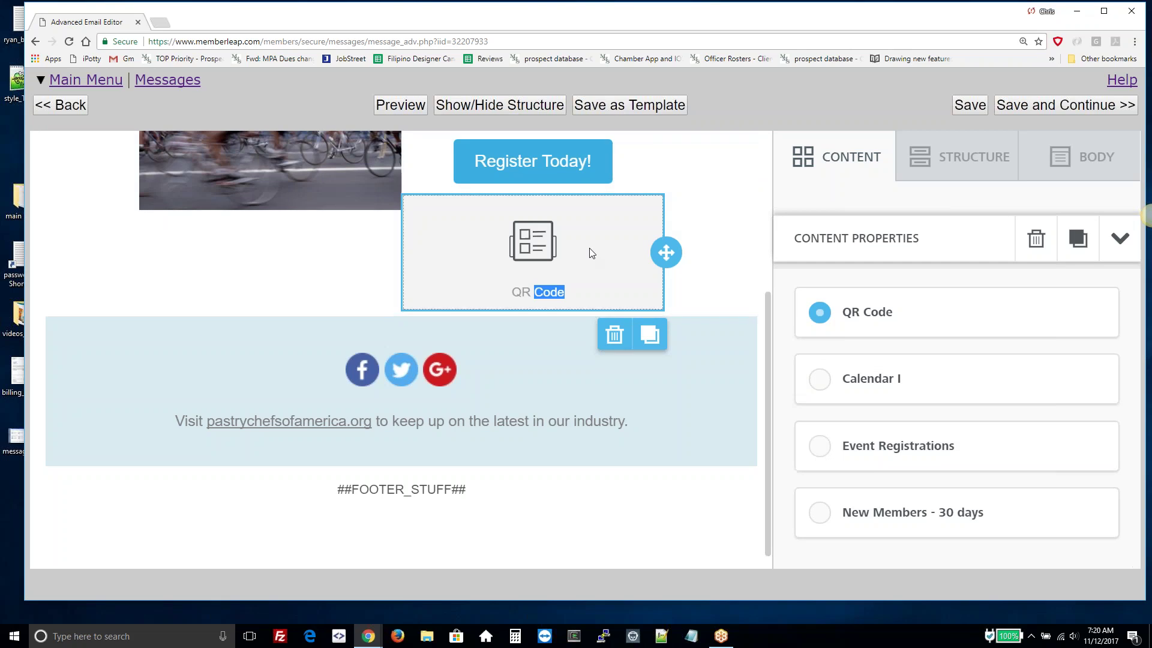
left_click(617, 338)
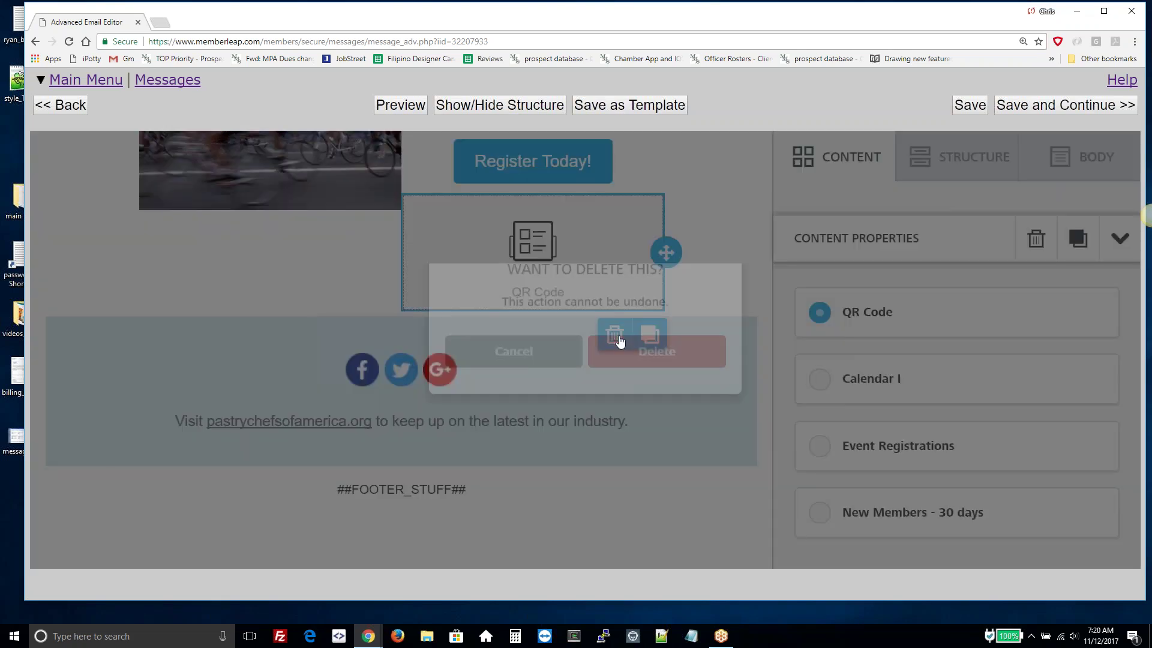
left_click(639, 397)
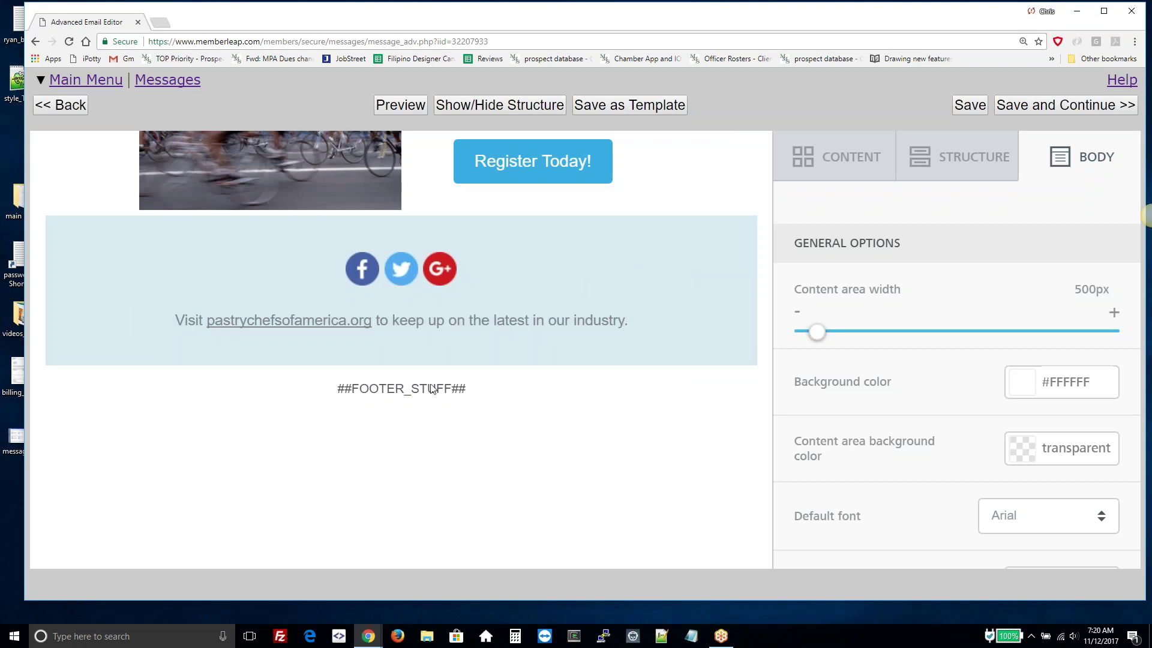
scroll(693, 326, "up", 4)
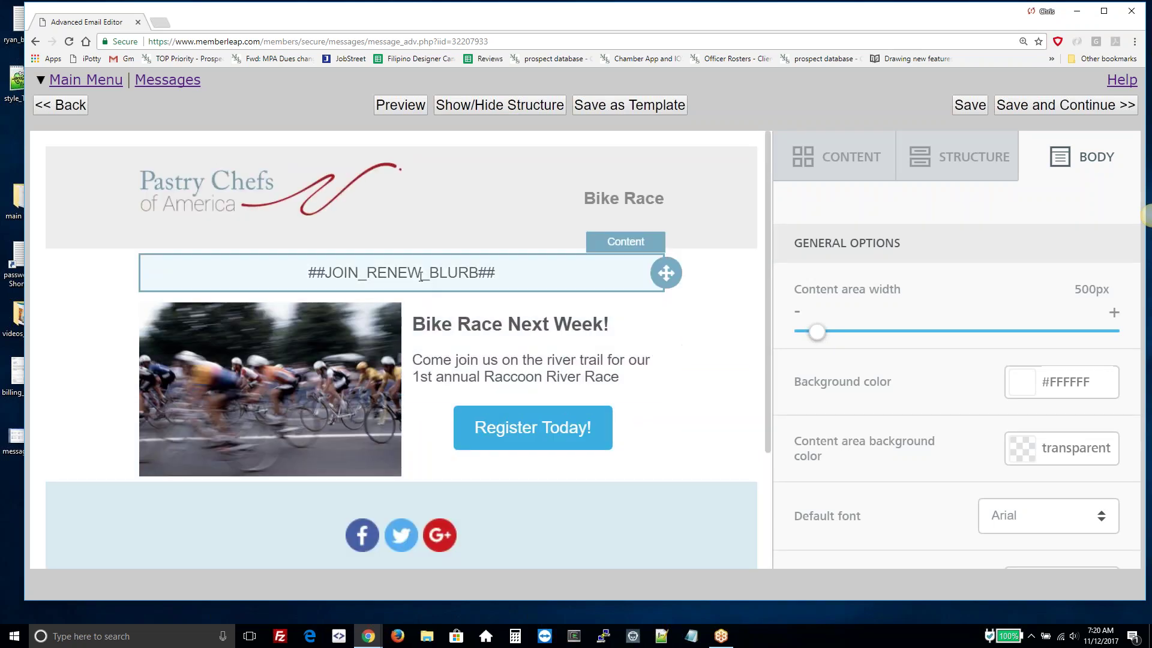
left_click(492, 360)
scroll(496, 343, "down", 2)
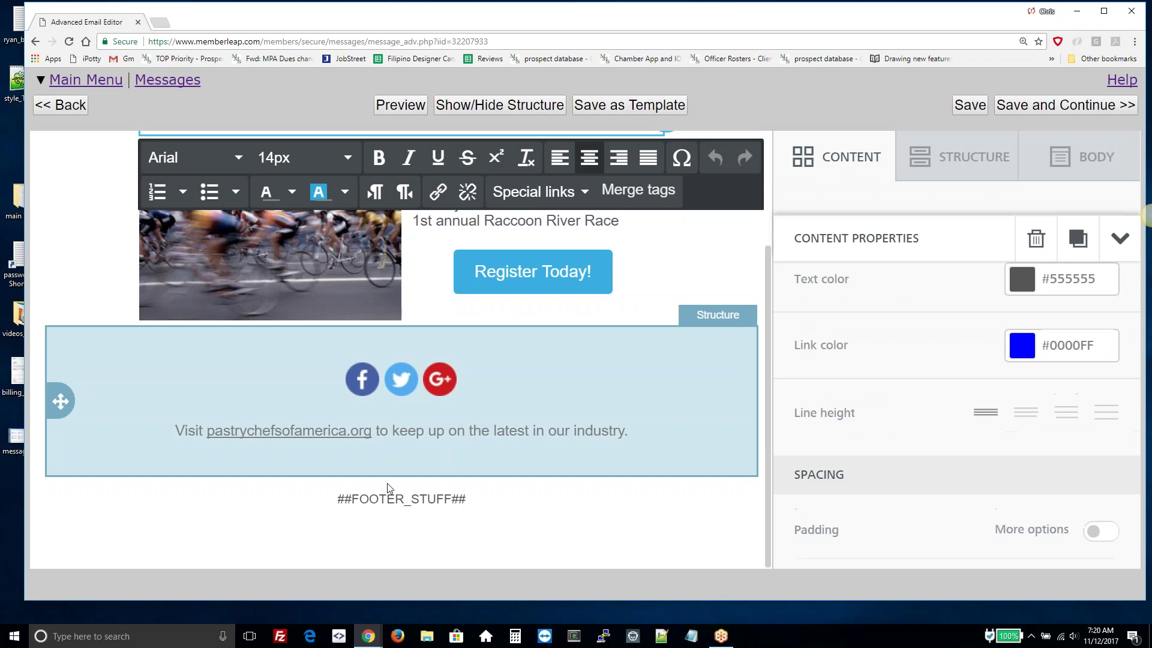
left_click(390, 498)
scroll(679, 337, "up", 2)
left_click(412, 274)
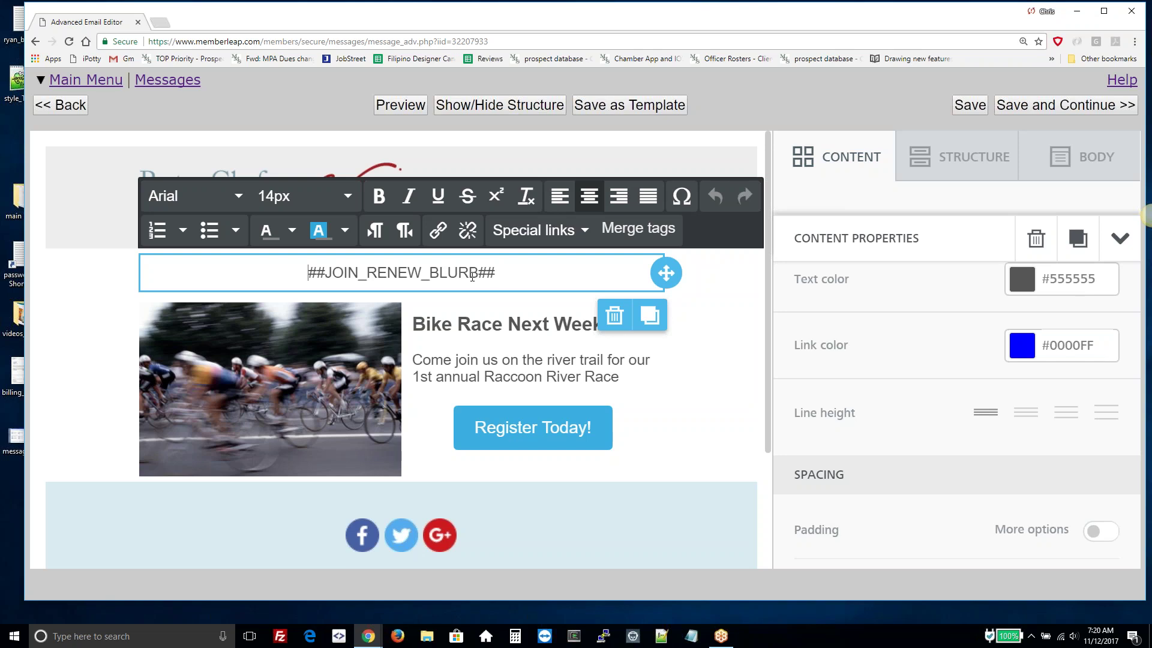
scroll(437, 235, "down", 3)
left_click(480, 505)
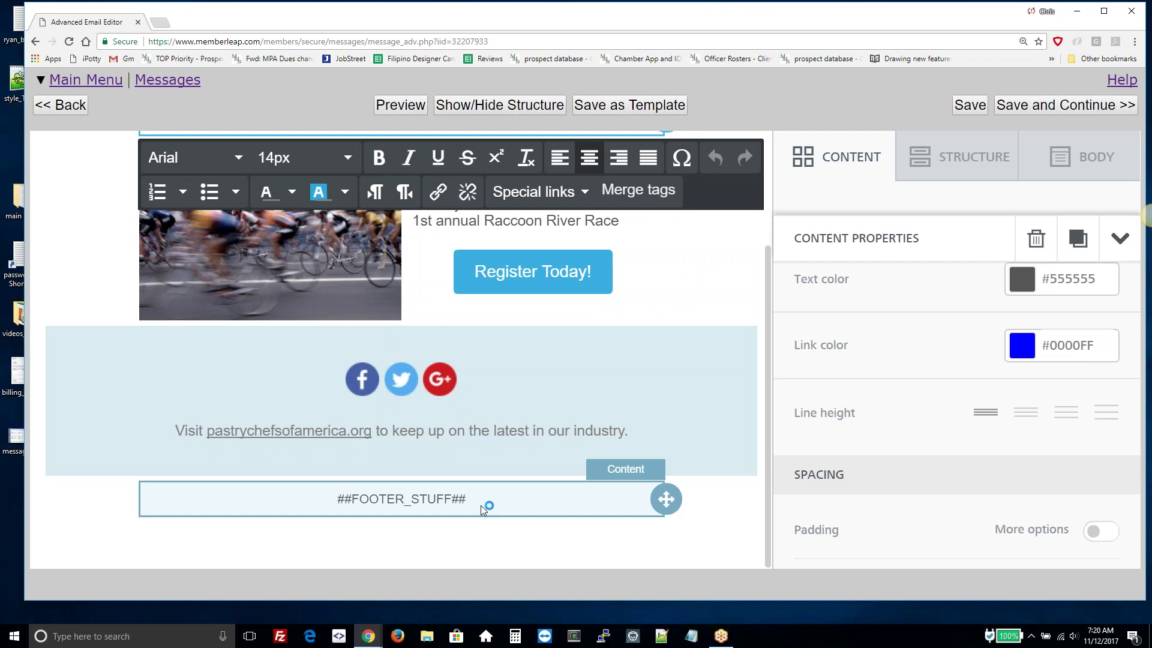